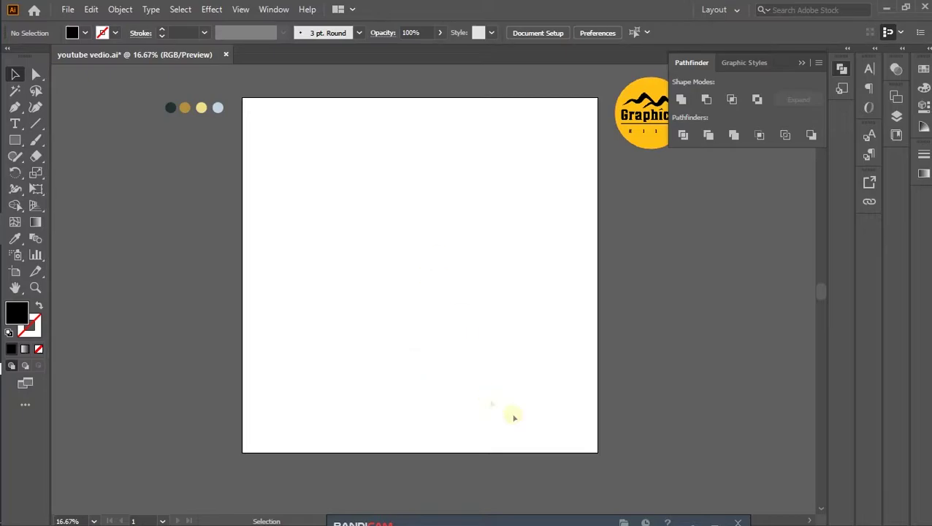
# - Add a black 72 pt Adca Regular letter R near the artboard centre
pyautogui.click(16, 124)
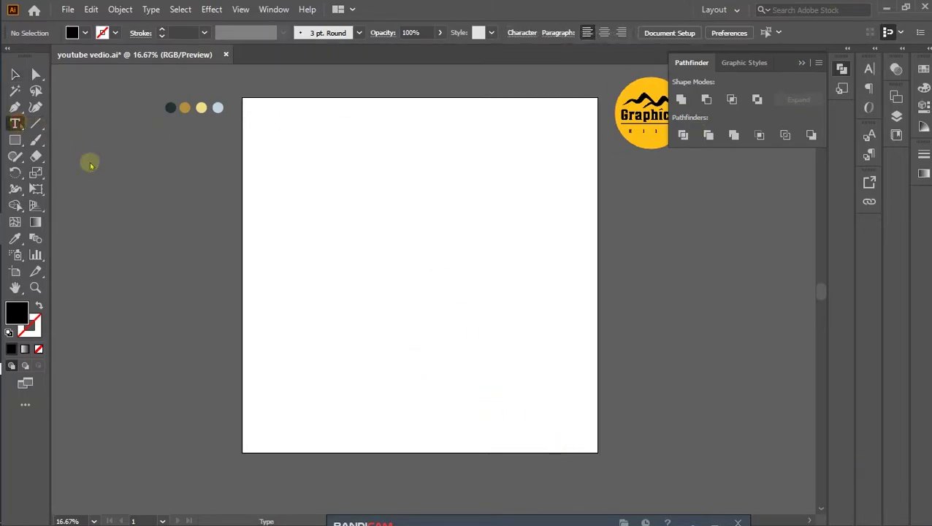
pyautogui.click(402, 250)
pyautogui.press('BackSpace')
pyautogui.write('R')
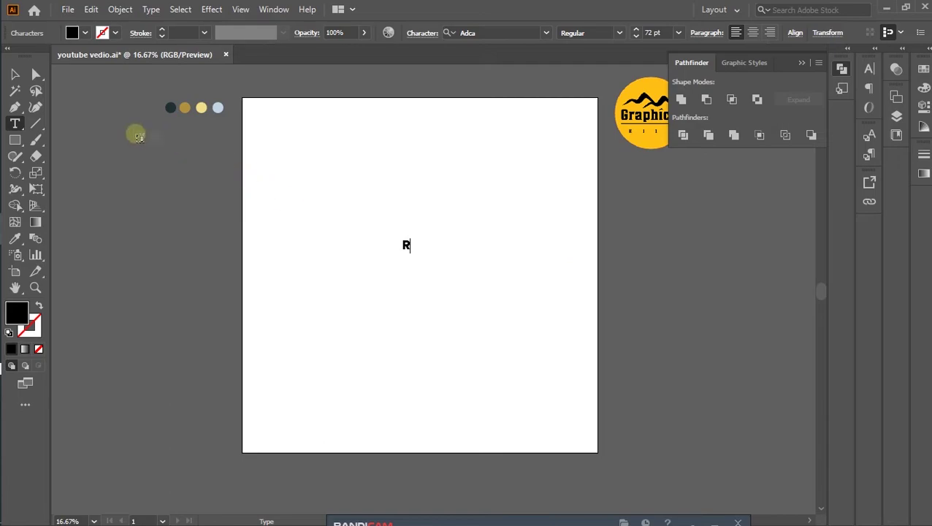
pyautogui.click(14, 73)
# - Enlarge the R into a big letter and move it to the page centre
pyautogui.moveTo(355, 219); pyautogui.dragTo(518, 402)
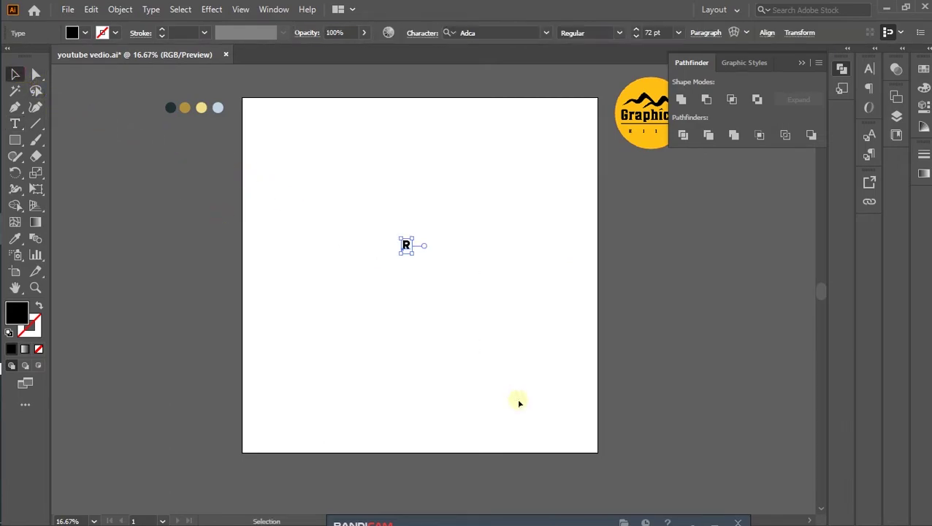
pyautogui.moveTo(413, 253); pyautogui.dragTo(511, 358)
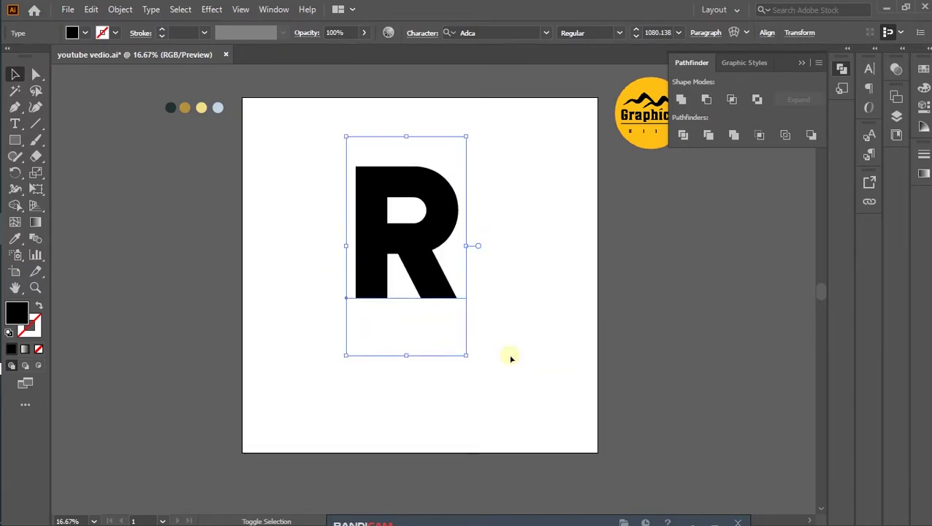
pyautogui.moveTo(442, 279); pyautogui.dragTo(445, 312)
pyautogui.click(545, 308)
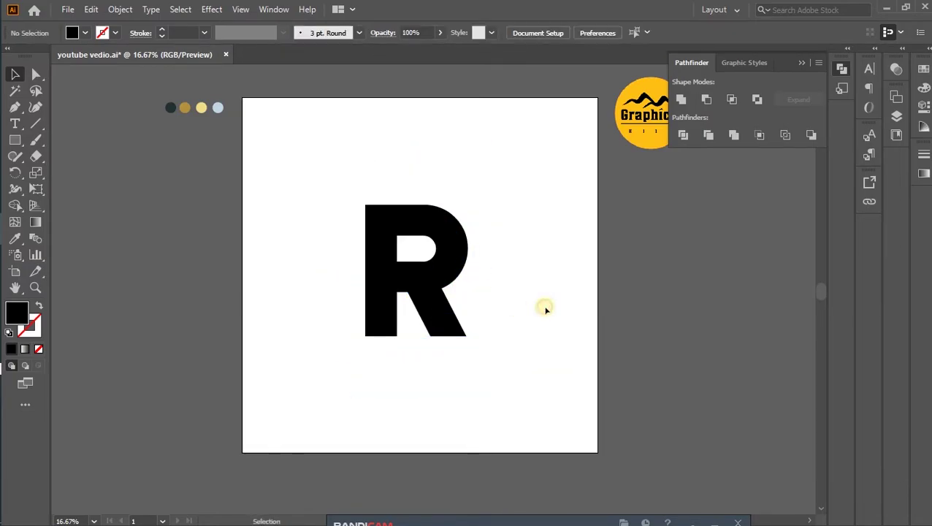
# - Convert the R to outlines and fill its inner hole with the Shape Builder
pyautogui.click(431, 319)
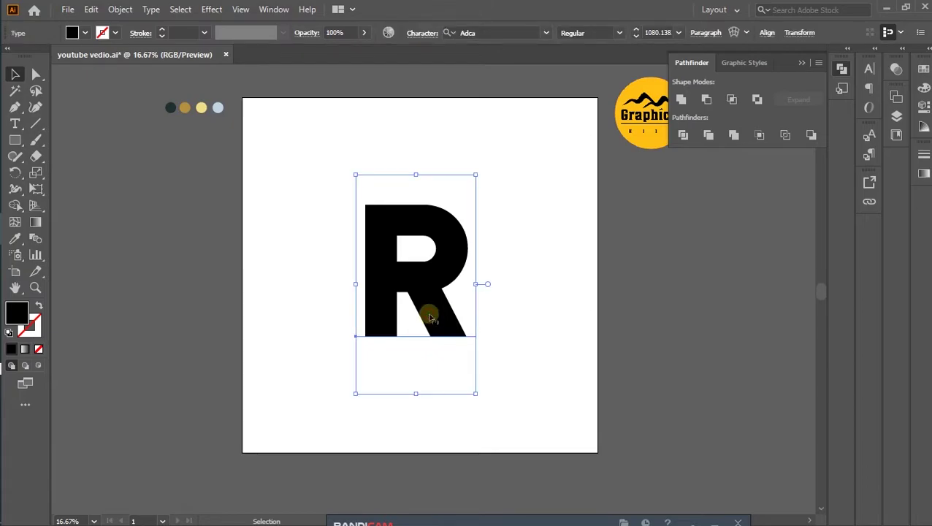
pyautogui.rightClick(430, 318)
pyautogui.click(478, 123)
pyautogui.click(572, 287)
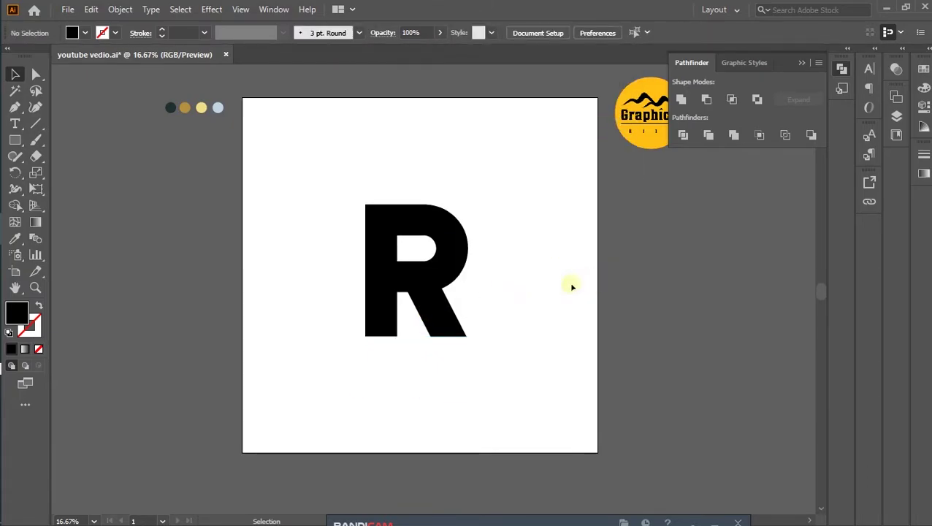
pyautogui.click(436, 245)
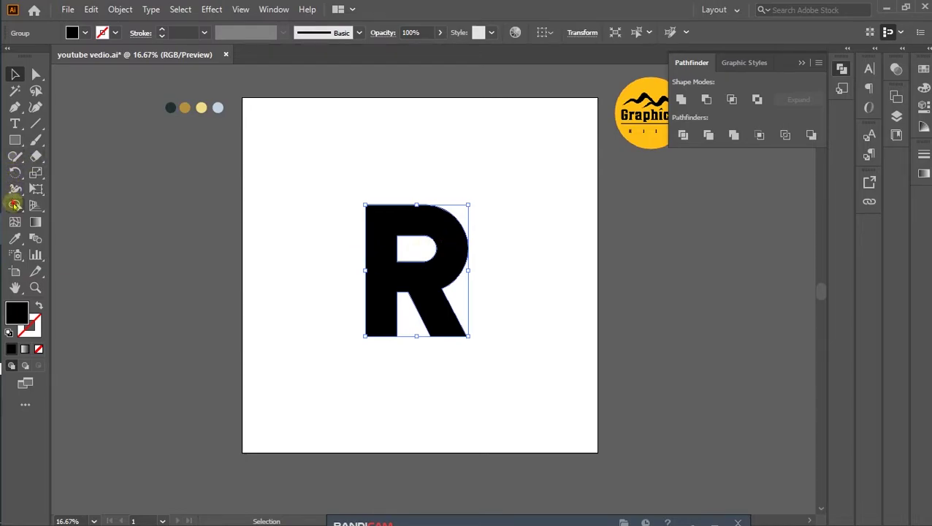
pyautogui.click(14, 205)
pyautogui.moveTo(375, 237); pyautogui.dragTo(466, 270)
pyautogui.click(15, 73)
pyautogui.click(152, 166)
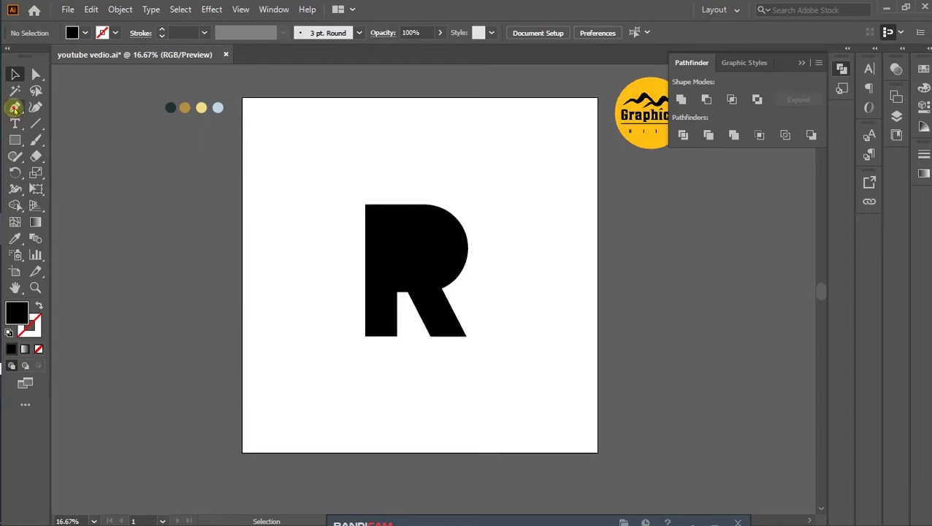
# - Start a Pen shape above the R's top-left corner, into the bowl and down the stem
pyautogui.click(15, 108)
pyautogui.click(355, 193)
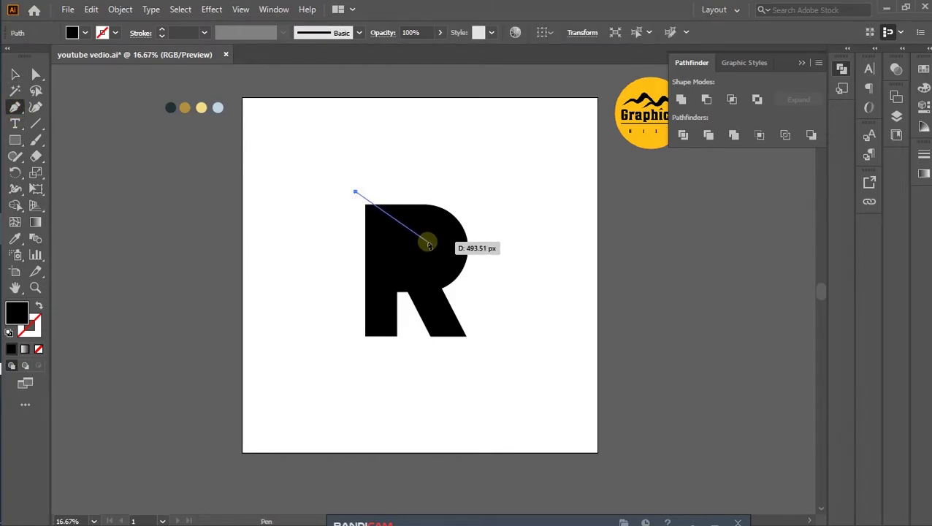
pyautogui.click(427, 241)
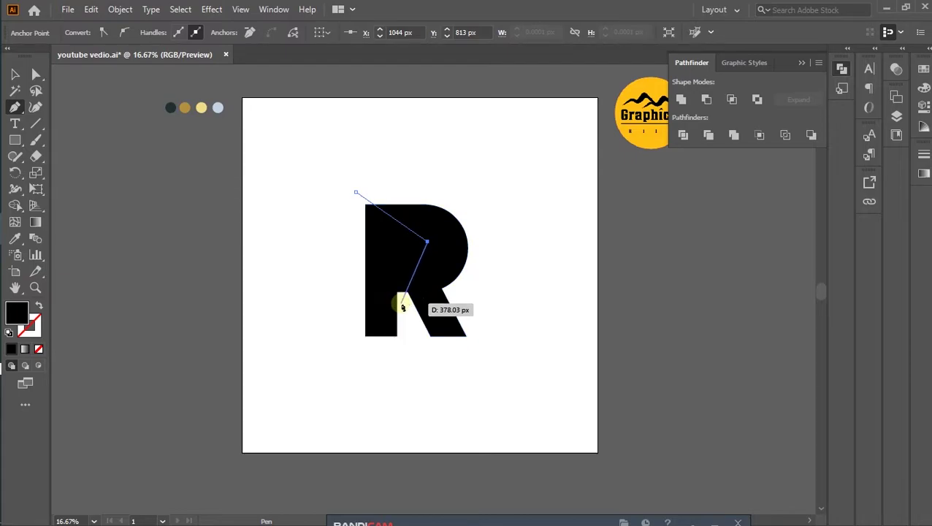
pyautogui.click(91, 9)
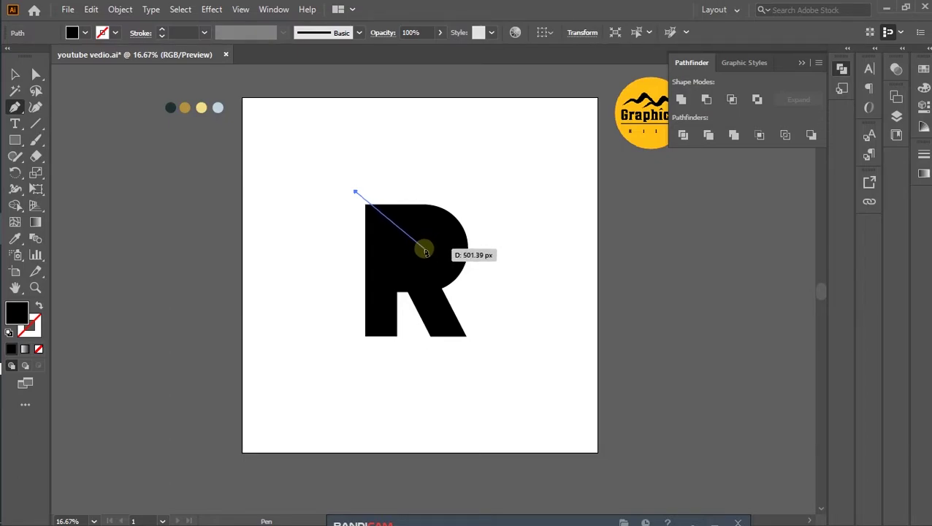
pyautogui.click(424, 248)
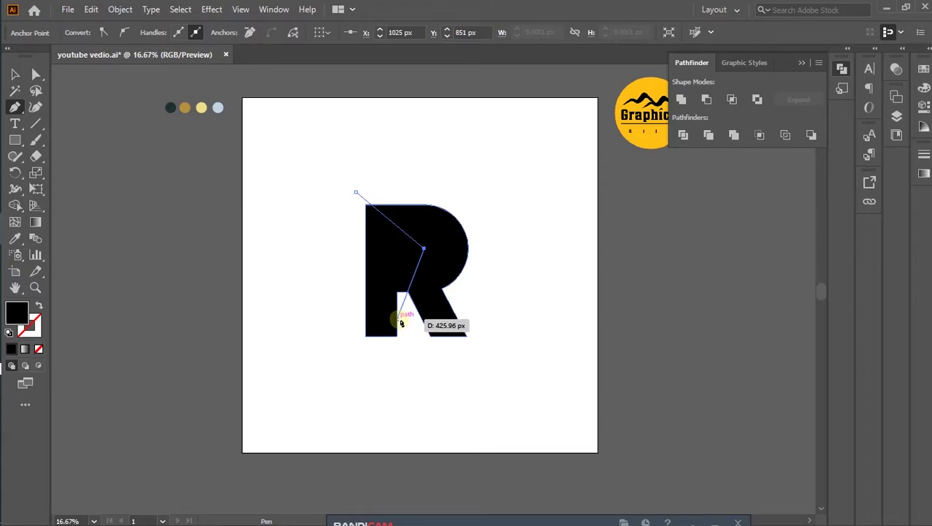
pyautogui.moveTo(399, 308); pyautogui.dragTo(405, 334)
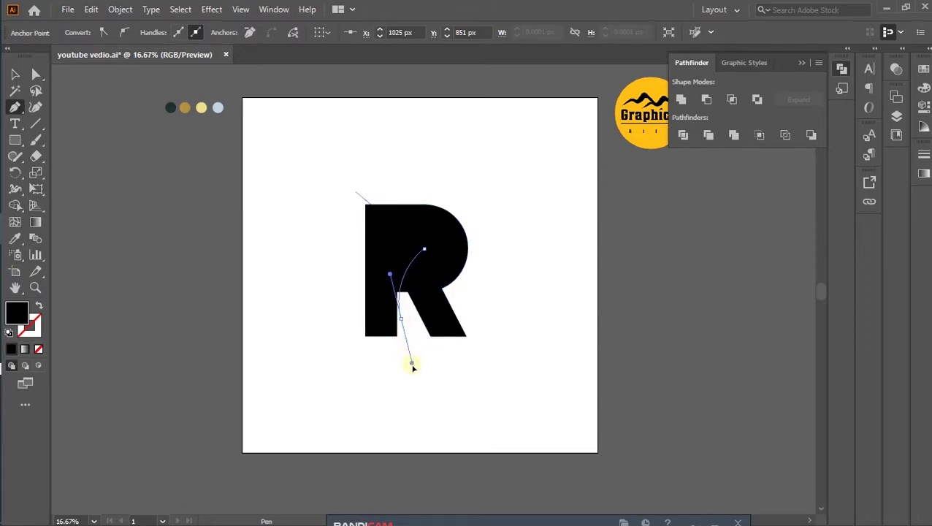
# - Finish the shape below the stem and up the left side, close it, and select both shapes
pyautogui.moveTo(414, 375); pyautogui.dragTo(413, 373)
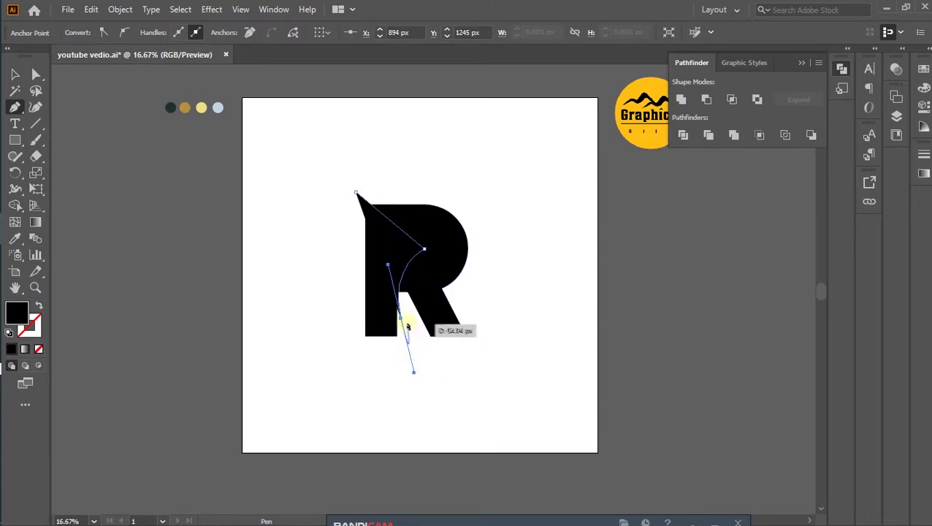
pyautogui.click(401, 387)
pyautogui.click(355, 387)
pyautogui.click(318, 307)
pyautogui.click(318, 233)
pyautogui.click(323, 204)
pyautogui.click(356, 191)
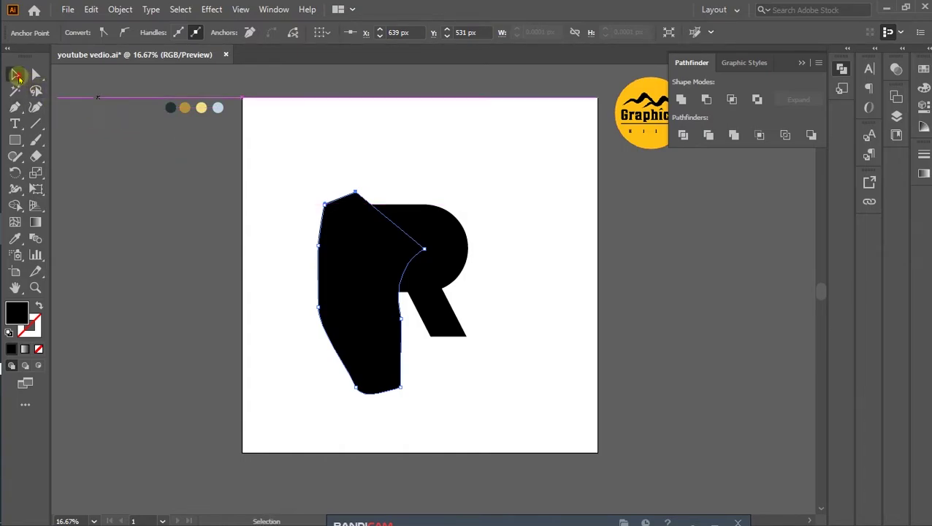
pyautogui.click(15, 74)
pyautogui.click(308, 214)
pyautogui.moveTo(310, 202); pyautogui.dragTo(477, 398)
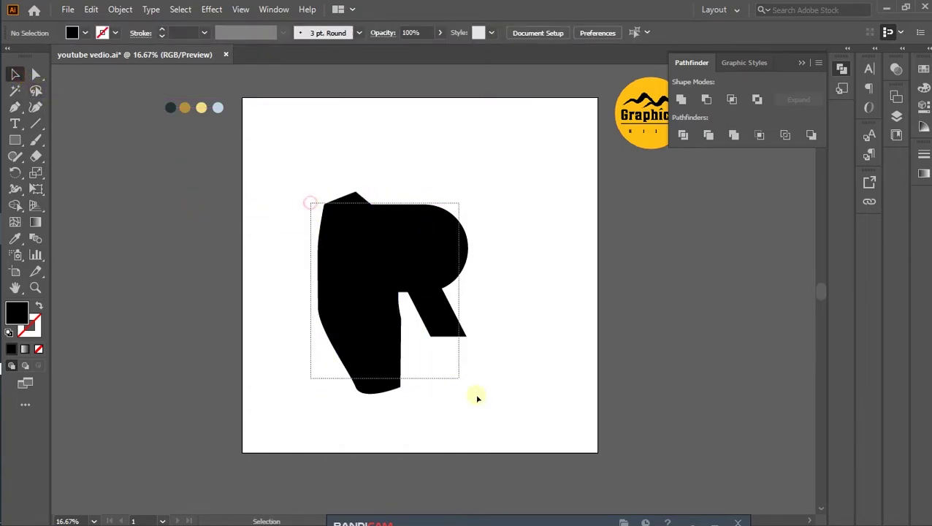
# - Subtract the drawn shape from the R with Pathfinder Minus Front
pyautogui.click(706, 99)
pyautogui.click(561, 374)
pyautogui.scroll(-2, 561, 375)
pyautogui.scroll(1, 561, 375)
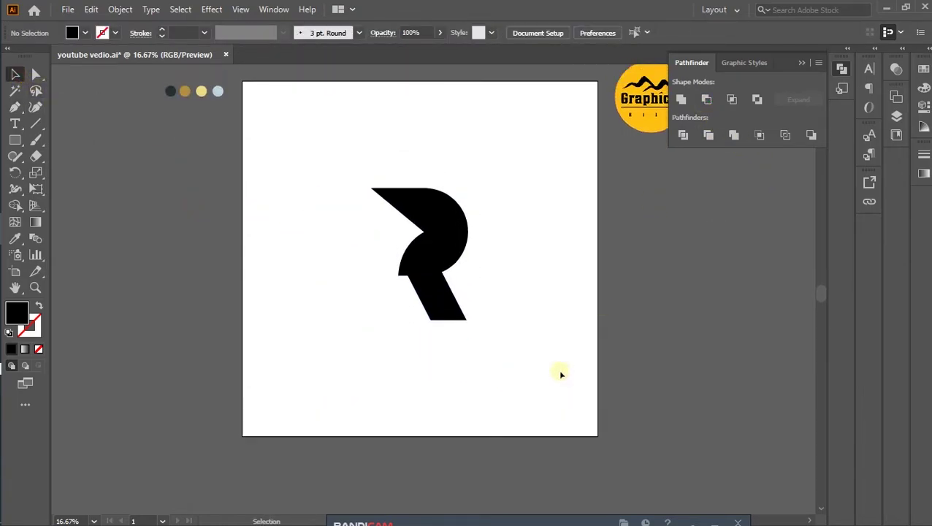
pyautogui.scroll(2, 500, 357)
pyautogui.scroll(-1, 500, 356)
pyautogui.scroll(-1, 500, 357)
pyautogui.scroll(2, 500, 356)
pyautogui.scroll(-2, 500, 357)
pyautogui.scroll(2, 500, 357)
# - Reselect the resulting stylized R
pyautogui.click(450, 267)
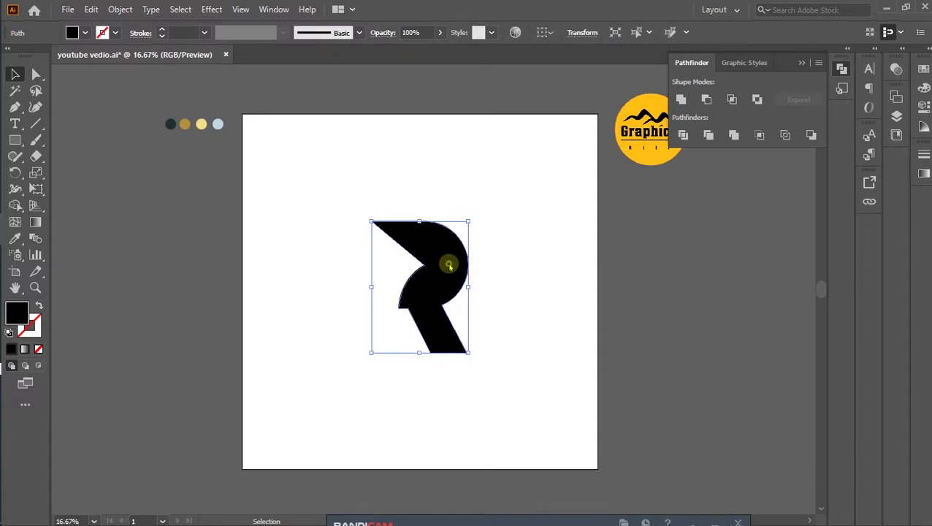
pyautogui.rightClick(449, 265)
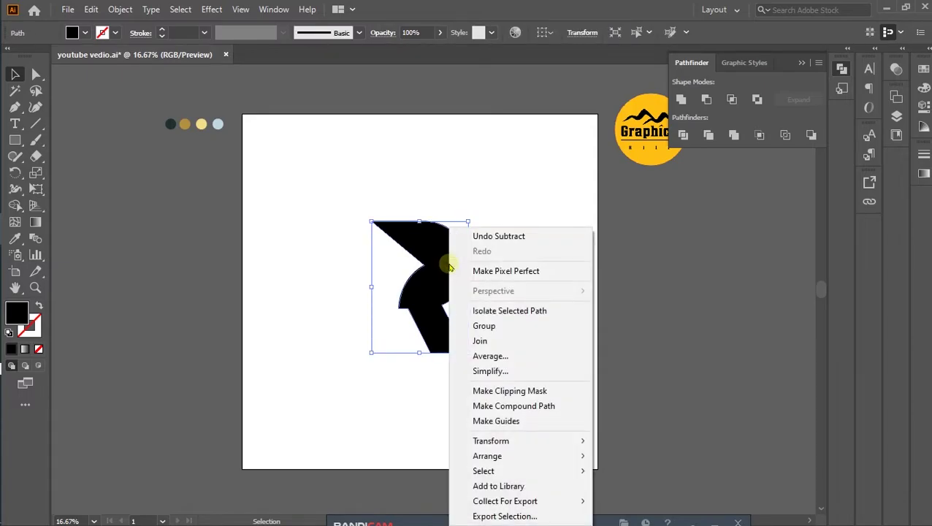
pyautogui.click(411, 173)
pyautogui.click(420, 245)
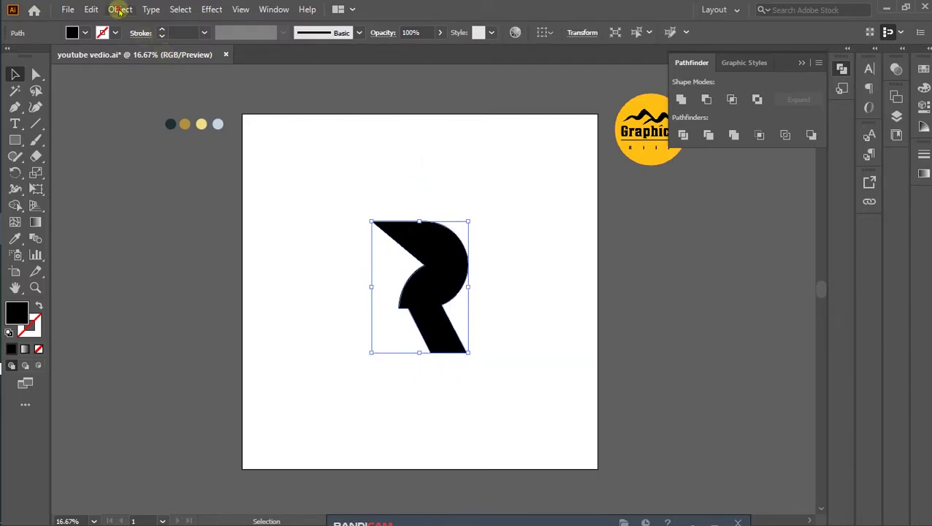
# - Apply a 33 px Offset Path to the stylized R
pyautogui.click(120, 9)
pyautogui.moveTo(170, 334)
pyautogui.click(376, 383)
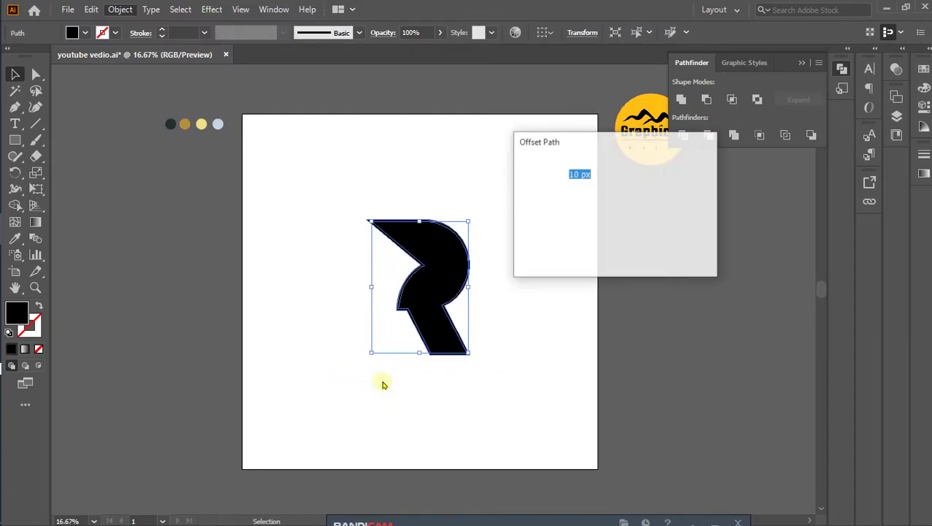
pyautogui.scroll(6, 593, 176)
pyautogui.scroll(6, 593, 176)
pyautogui.scroll(6, 593, 177)
pyautogui.scroll(7, 593, 176)
pyautogui.click(610, 249)
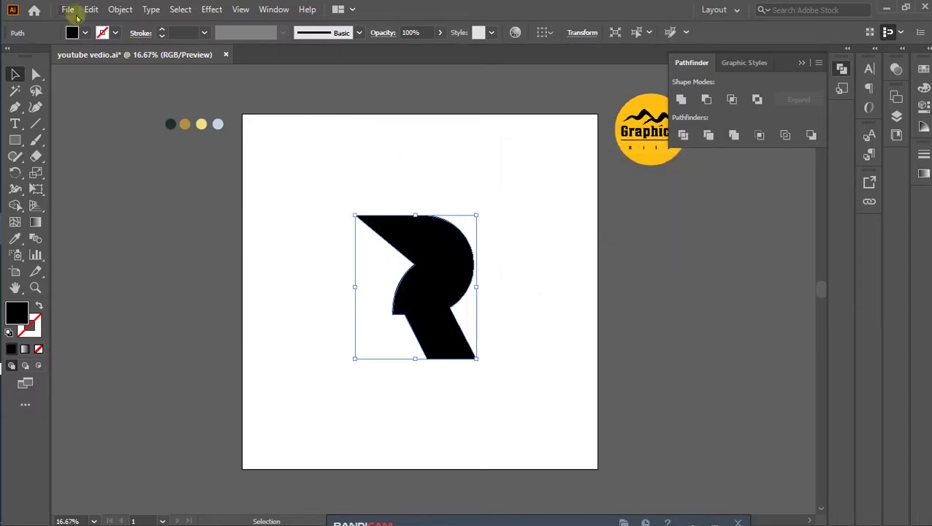
# - Apply a second 33 px Offset Path and select the R with its offset outline
pyautogui.click(119, 9)
pyautogui.moveTo(169, 334)
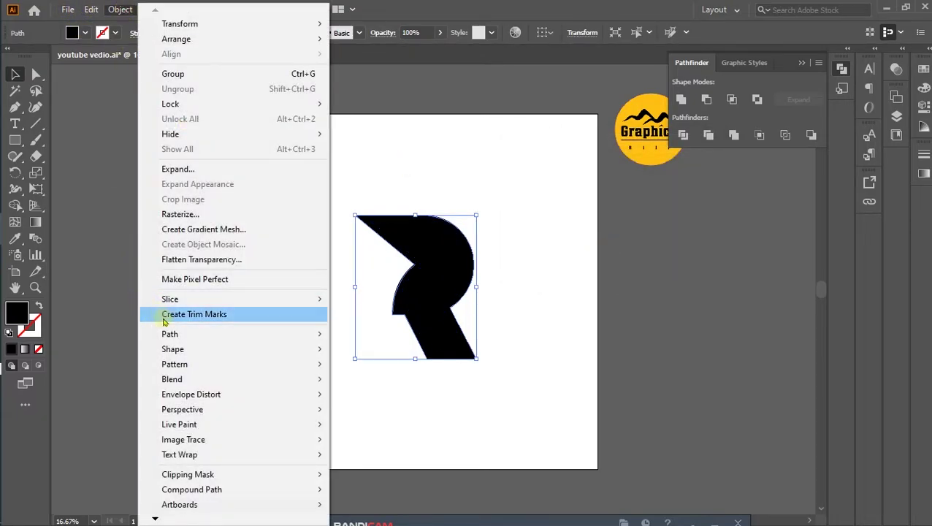
pyautogui.click(397, 384)
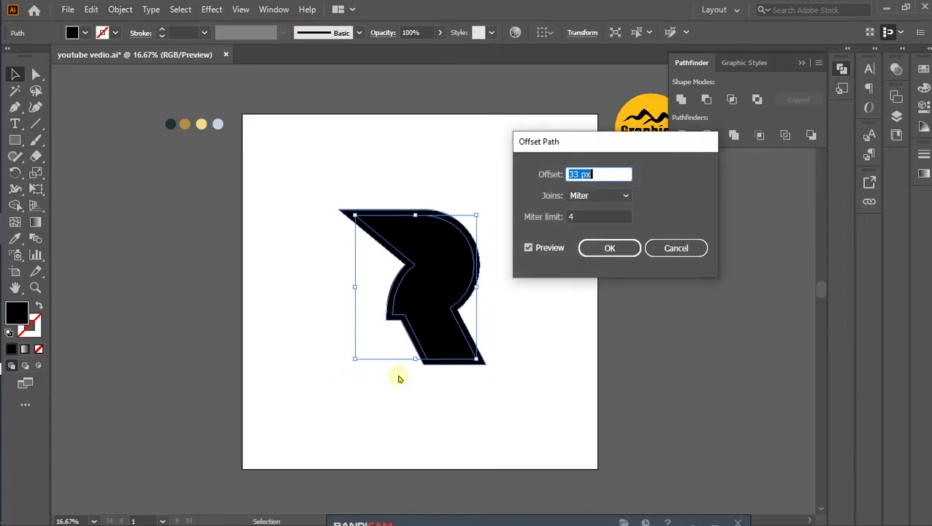
pyautogui.click(588, 252)
pyautogui.moveTo(371, 235); pyautogui.dragTo(523, 405)
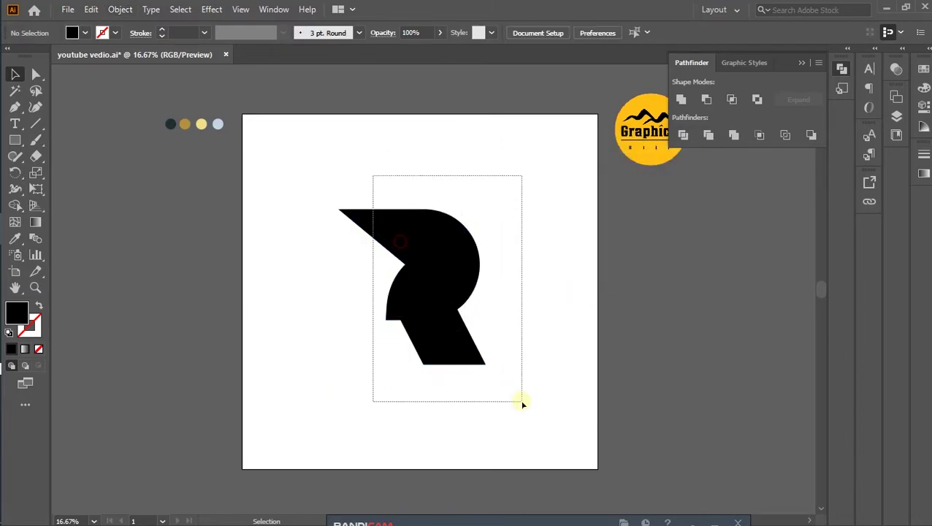
# - Shape Builder the ring between R and offset into a thin white gap, then close Pathfinder
pyautogui.click(15, 205)
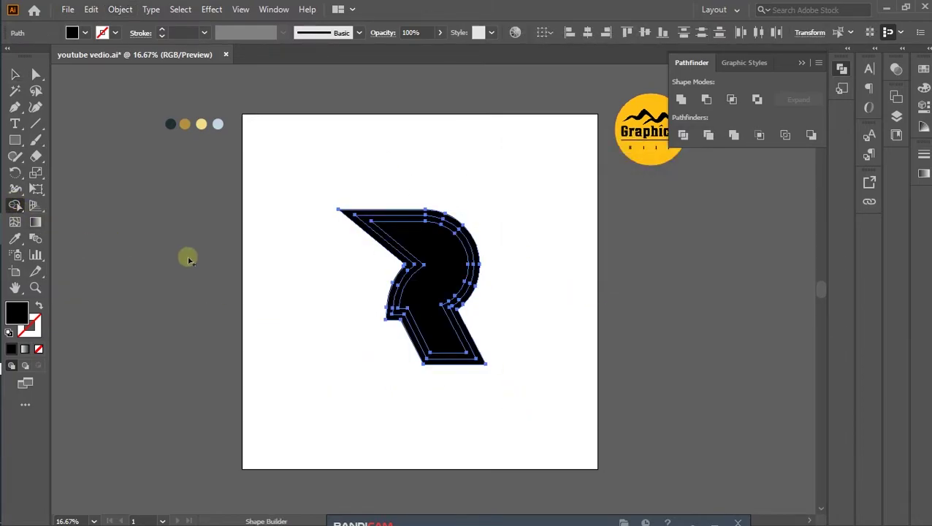
pyautogui.click(403, 254)
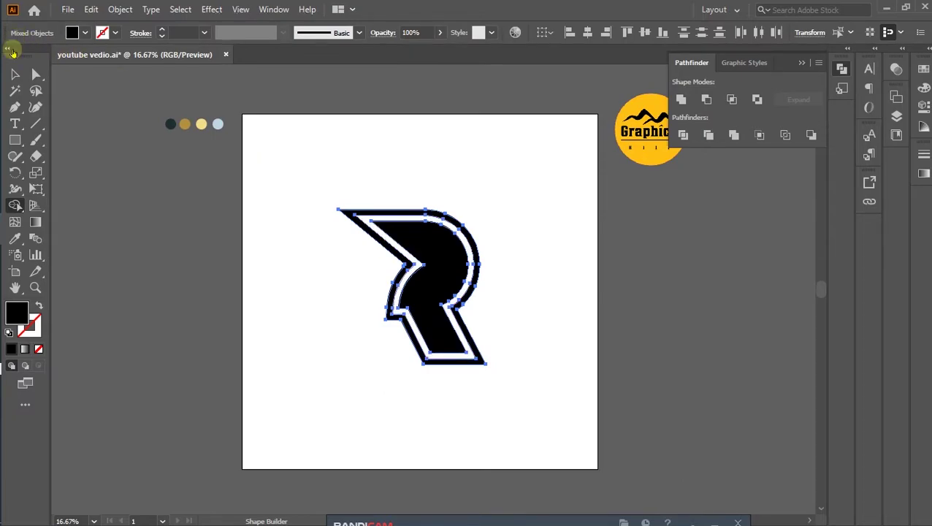
pyautogui.click(15, 74)
pyautogui.click(106, 121)
pyautogui.scroll(-1, 543, 354)
pyautogui.scroll(-1, 543, 354)
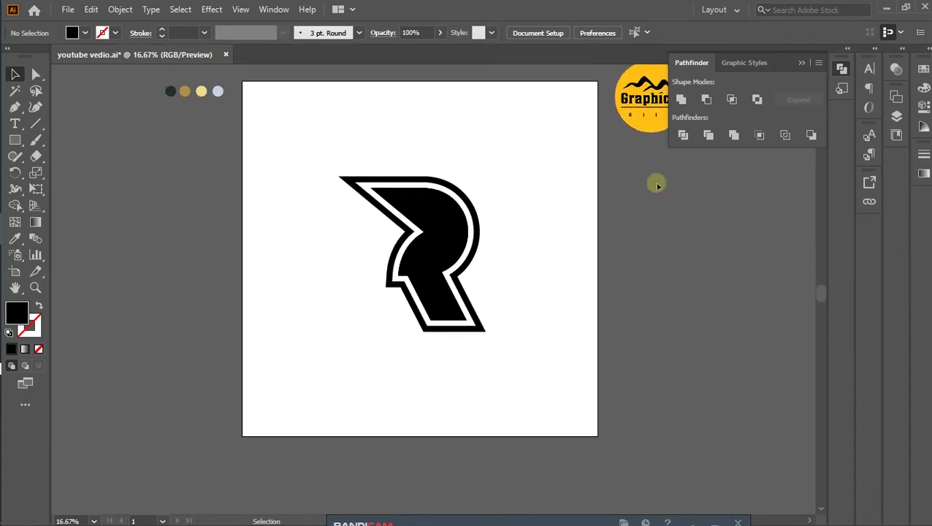
pyautogui.click(803, 62)
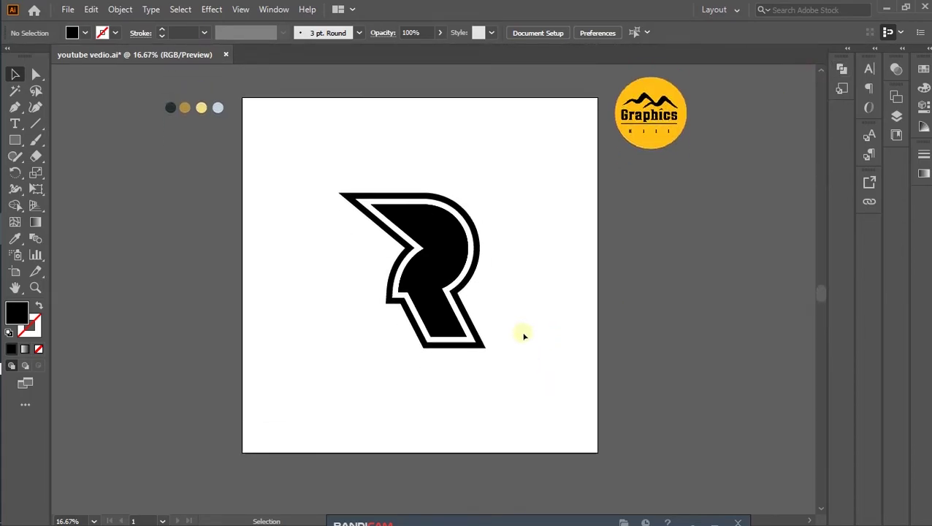
pyautogui.scroll(1, 497, 290)
# - Scale the whole outlined R logo down around its centre to about 517 × 547 px
pyautogui.moveTo(340, 165); pyautogui.dragTo(526, 436)
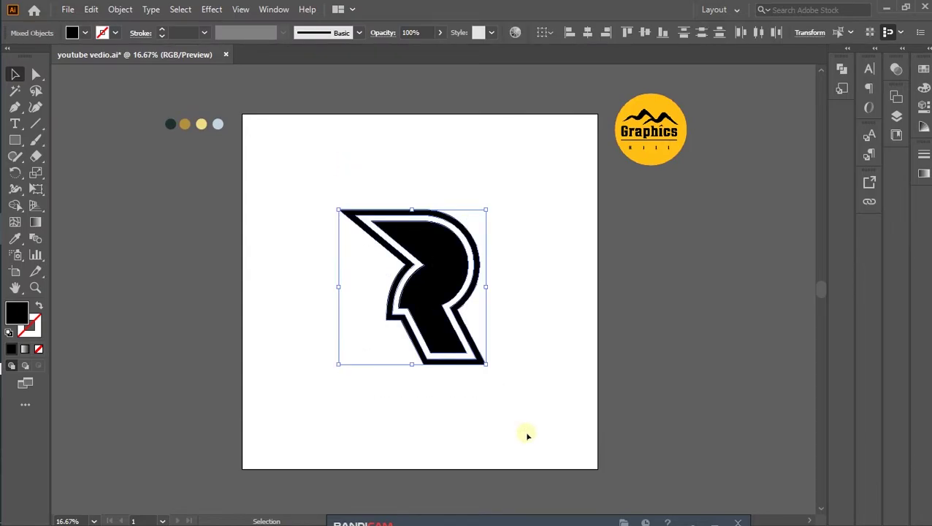
pyautogui.moveTo(388, 169); pyautogui.dragTo(520, 431)
pyautogui.moveTo(485, 363); pyautogui.dragTo(461, 336)
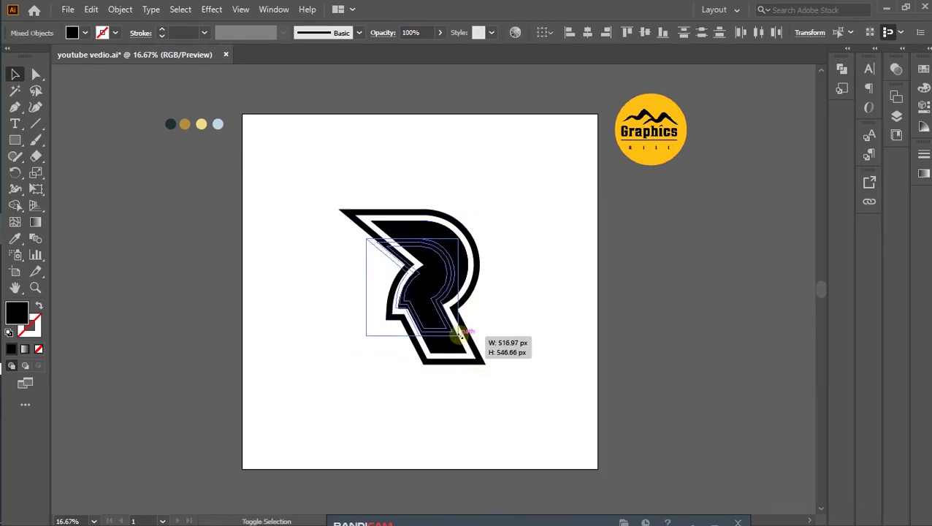
pyautogui.click(469, 372)
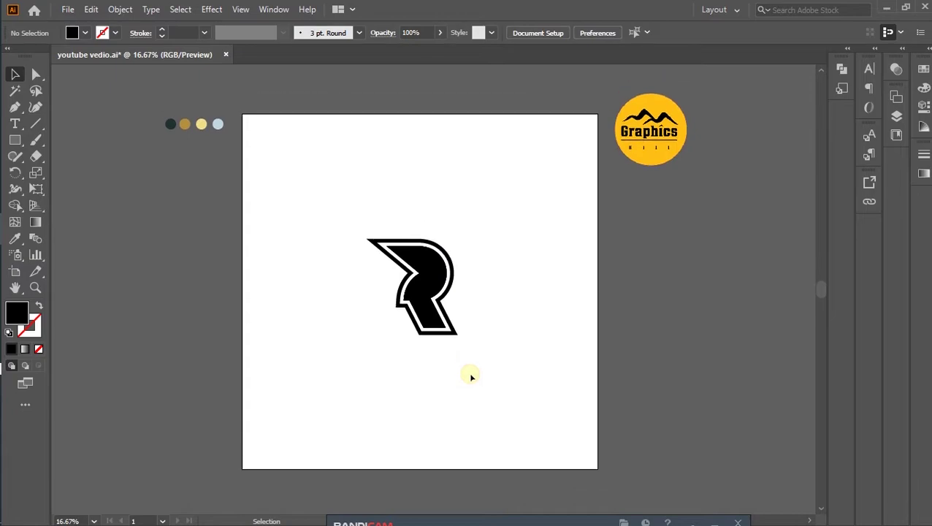
# - Draw a square covering the whole artboard and send it backward behind the R
pyautogui.scroll(-2, 471, 376)
pyautogui.click(21, 141)
pyautogui.moveTo(243, 96); pyautogui.dragTo(597, 449)
pyautogui.click(14, 74)
pyautogui.rightClick(312, 223)
pyautogui.moveTo(350, 451)
pyautogui.click(508, 482)
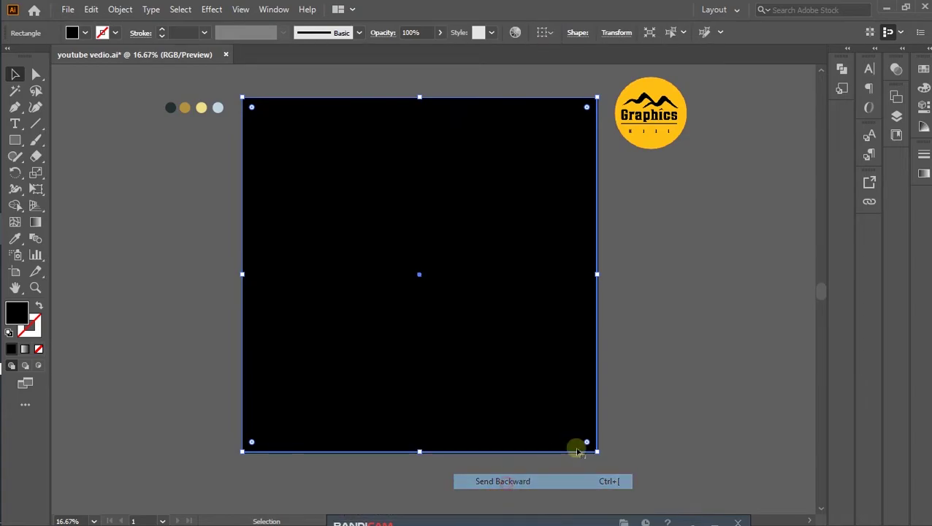
pyautogui.click(614, 433)
pyautogui.click(537, 374)
# - Fill the square with the dark teal swatch and widen it to the artboard's right edge
pyautogui.click(15, 238)
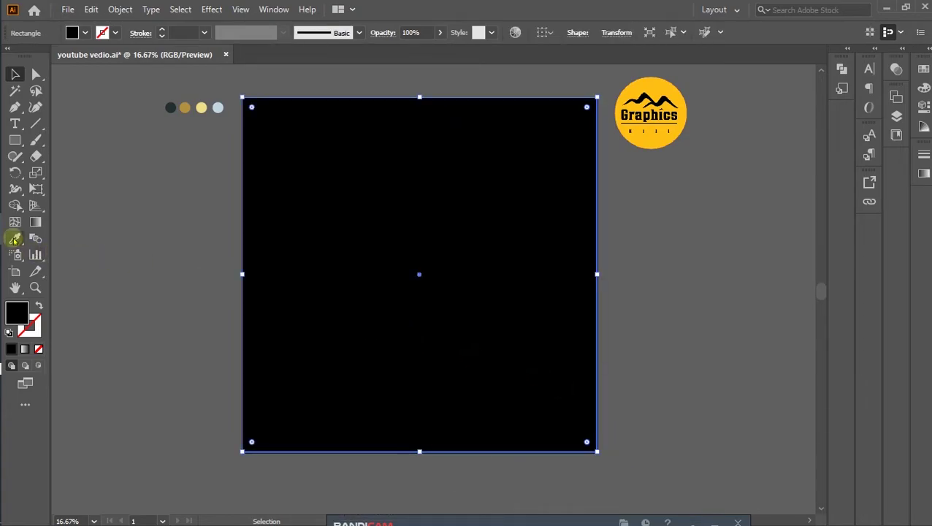
pyautogui.click(170, 107)
pyautogui.click(15, 73)
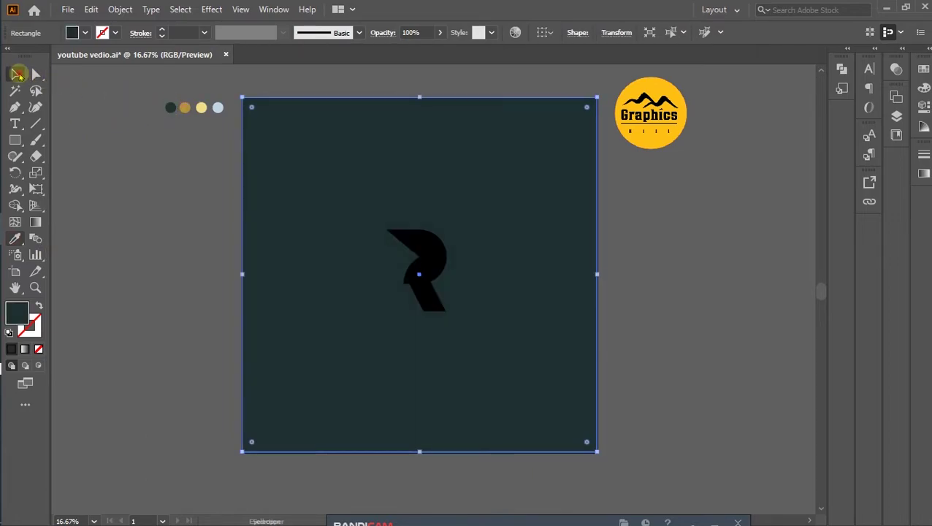
pyautogui.click(339, 187)
pyautogui.click(626, 288)
pyautogui.click(581, 314)
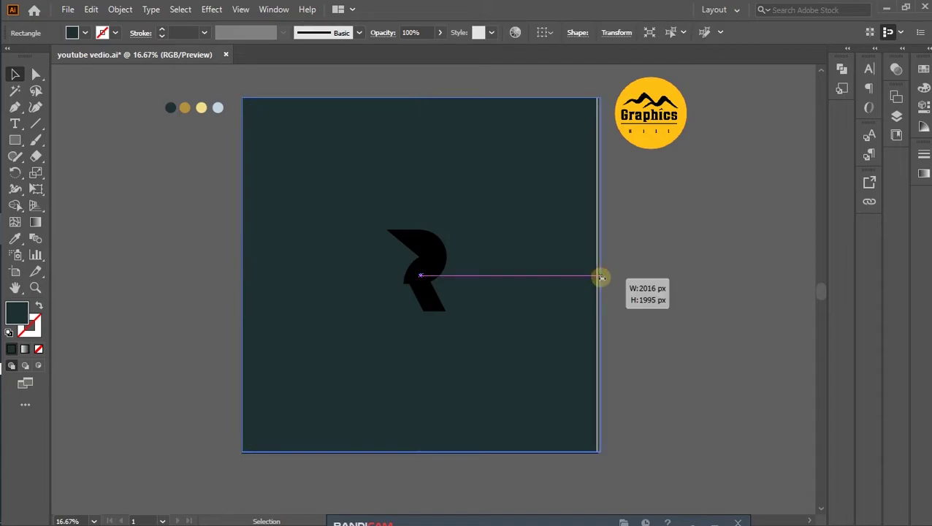
pyautogui.moveTo(598, 273); pyautogui.dragTo(601, 273)
pyautogui.click(637, 273)
pyautogui.click(462, 420)
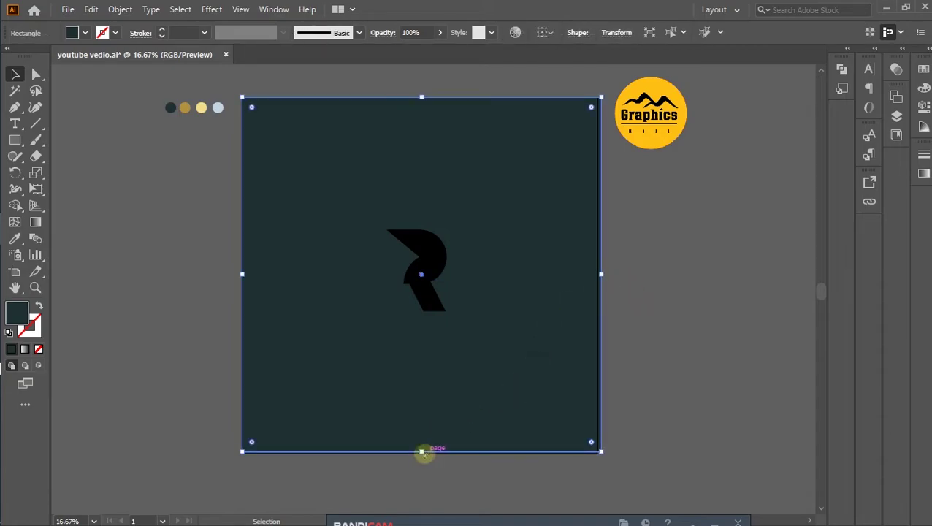
pyautogui.click(697, 372)
pyautogui.scroll(1, 642, 362)
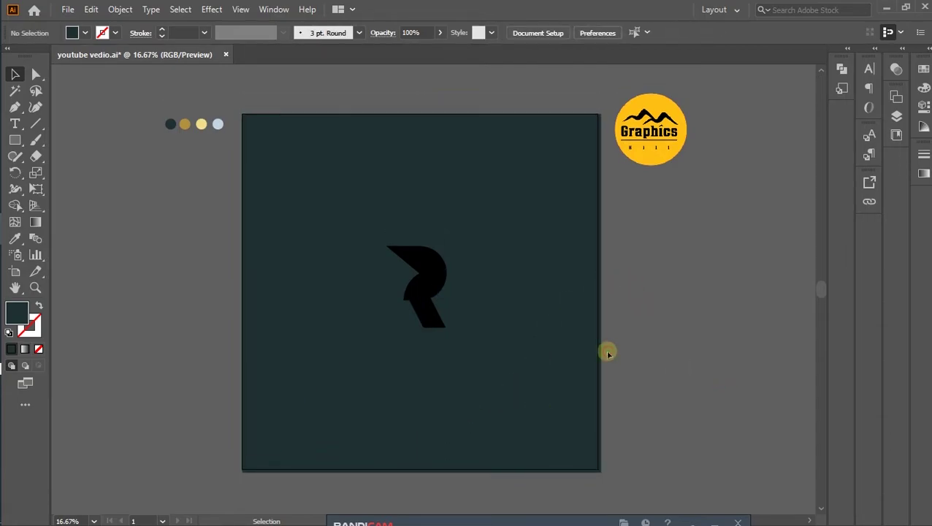
pyautogui.click(553, 316)
# - Lock the teal background and bring the outlined R logo to the front
pyautogui.click(120, 8)
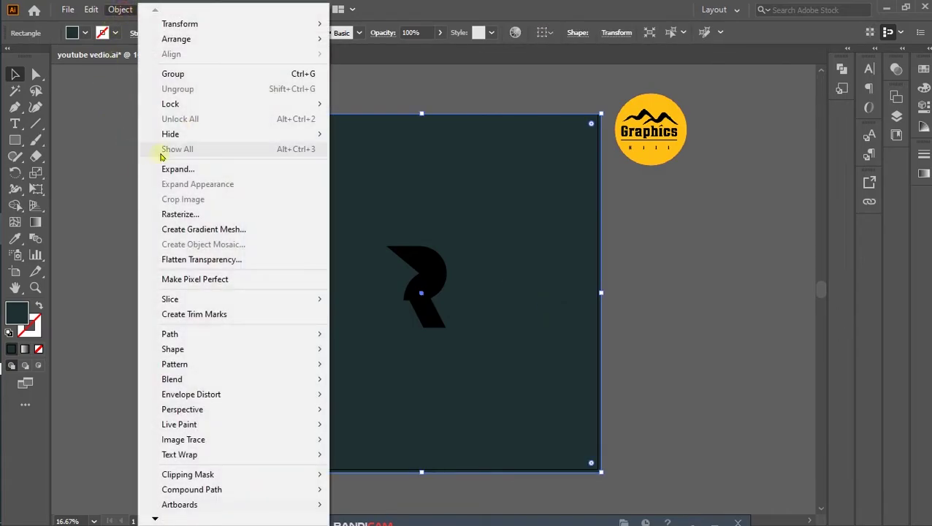
pyautogui.moveTo(171, 104)
pyautogui.click(358, 103)
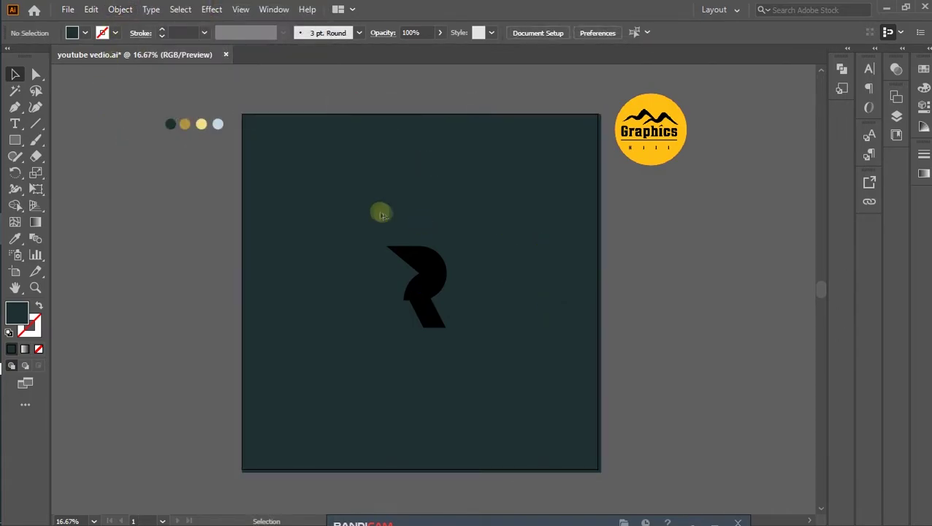
pyautogui.moveTo(358, 200); pyautogui.dragTo(510, 387)
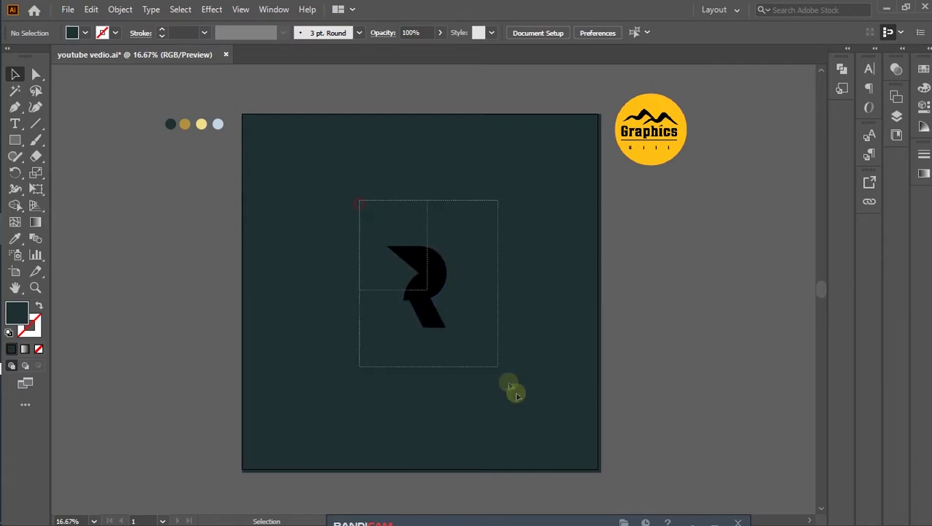
pyautogui.rightClick(428, 296)
pyautogui.moveTo(465, 448)
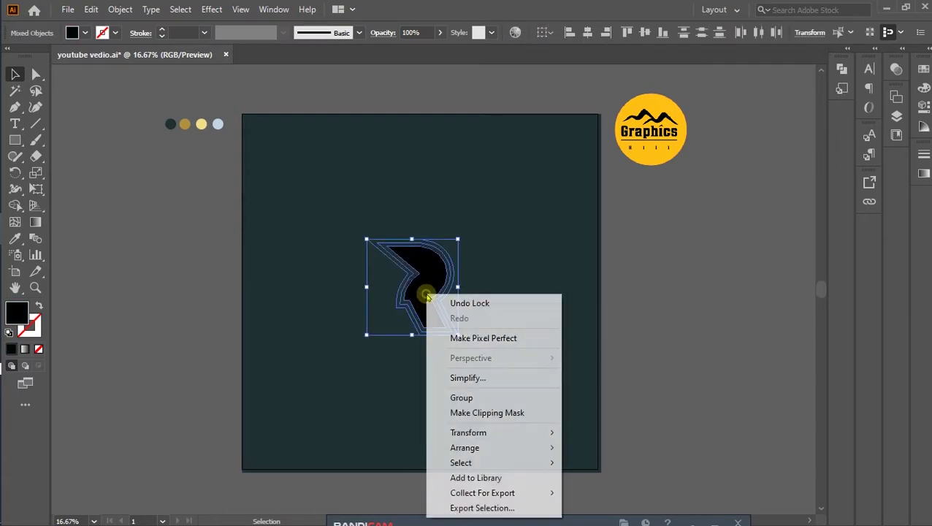
pyautogui.click(612, 448)
pyautogui.click(604, 379)
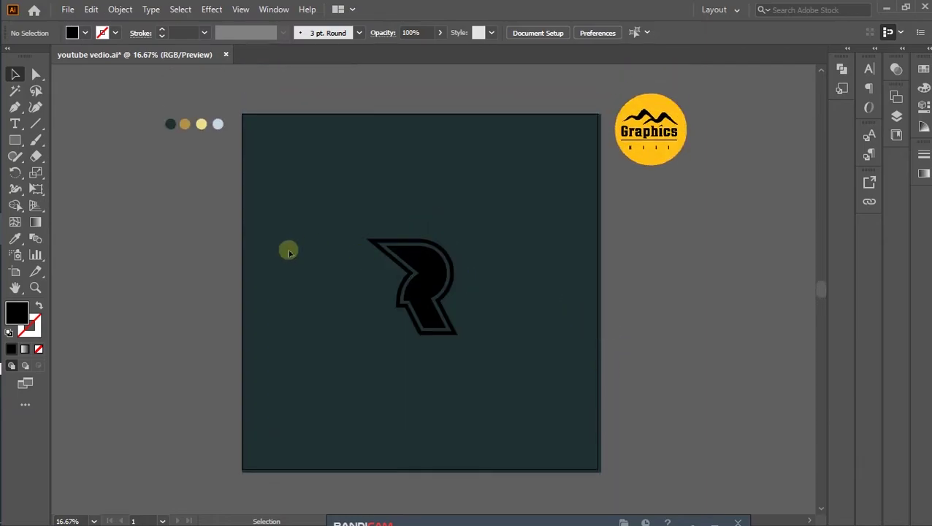
# - Nudge the R logo up and slightly left
pyautogui.moveTo(351, 187); pyautogui.dragTo(516, 446)
pyautogui.moveTo(428, 325); pyautogui.dragTo(423, 305)
pyautogui.click(265, 309)
# - Type the Robetoko wordmark below the R logo and select it
pyautogui.click(20, 126)
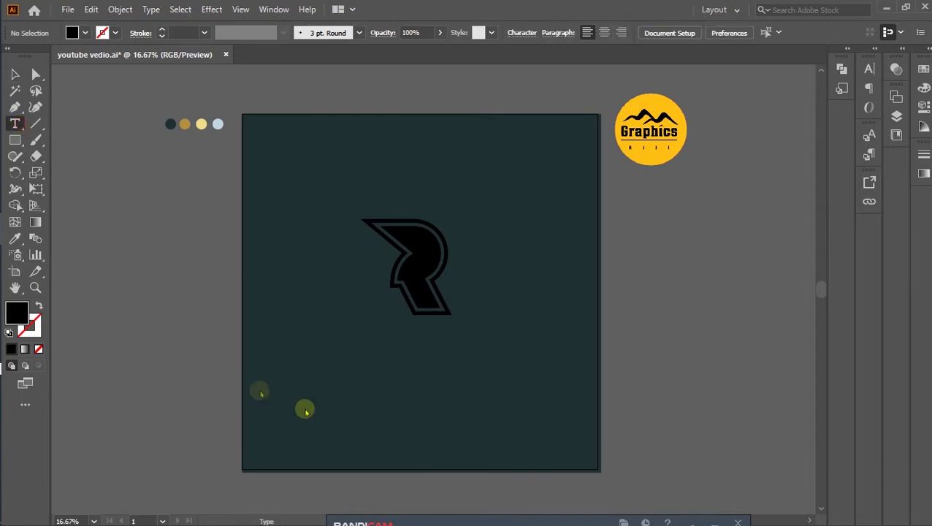
pyautogui.click(363, 360)
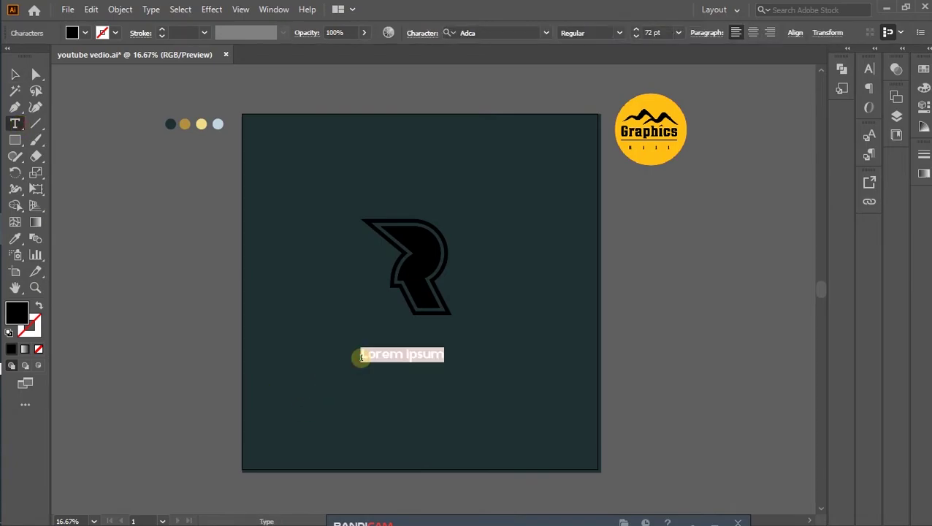
pyautogui.press('BackSpace')
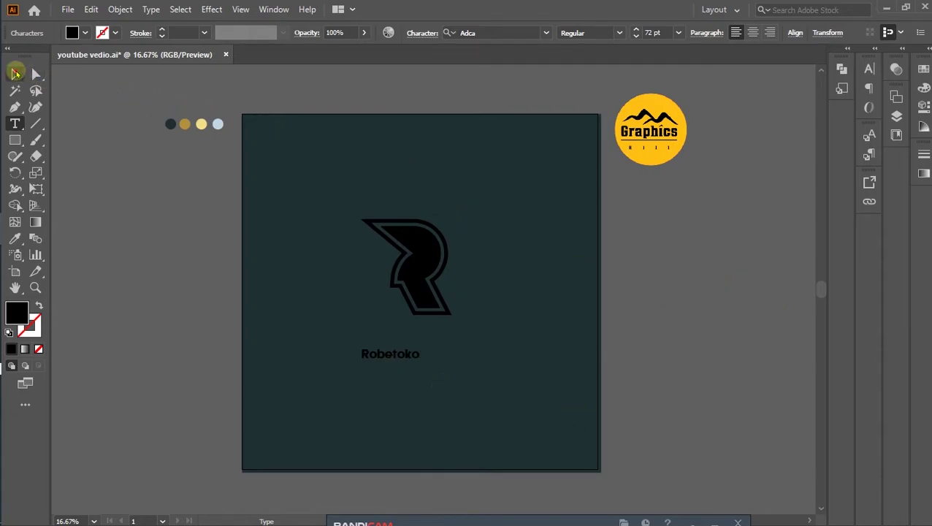
pyautogui.click(15, 73)
pyautogui.moveTo(335, 330); pyautogui.dragTo(472, 402)
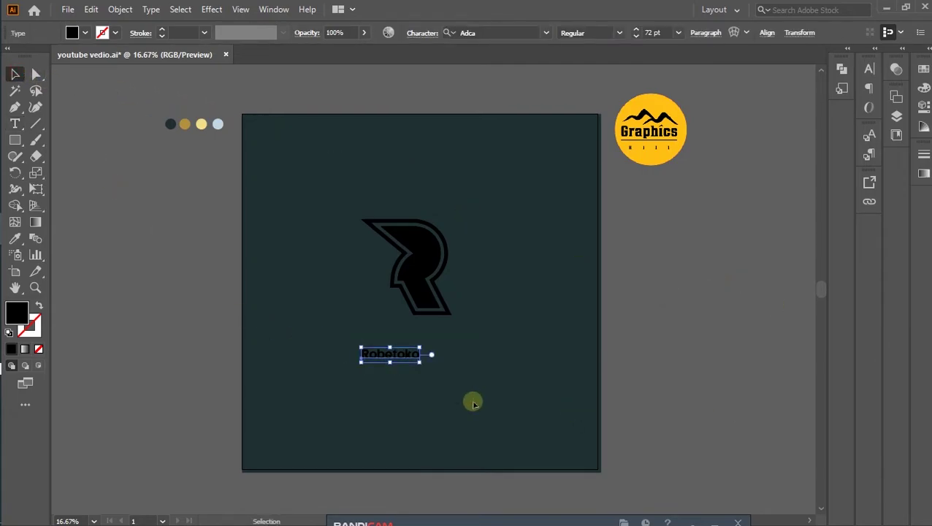
# - Enlarge Robetoko, move it up, and duplicate it just below
pyautogui.moveTo(419, 366)
pyautogui.mouseDown()
pyautogui.moveTo(434, 378)
pyautogui.moveTo(426, 334)
pyautogui.moveTo(453, 363)
pyautogui.mouseUp()
pyautogui.click(484, 379)
pyautogui.click(451, 342)
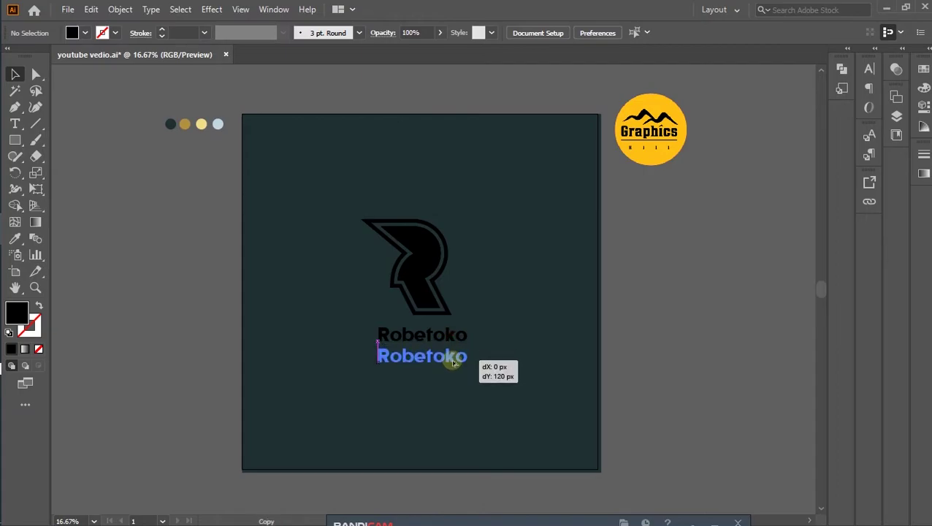
# - Replace the duplicate line's text with 'Slogan here' and select it
pyautogui.click(15, 126)
pyautogui.click(377, 354)
pyautogui.moveTo(380, 354); pyautogui.dragTo(482, 363)
pyautogui.press('BackSpace')
pyautogui.write('Slogan here')
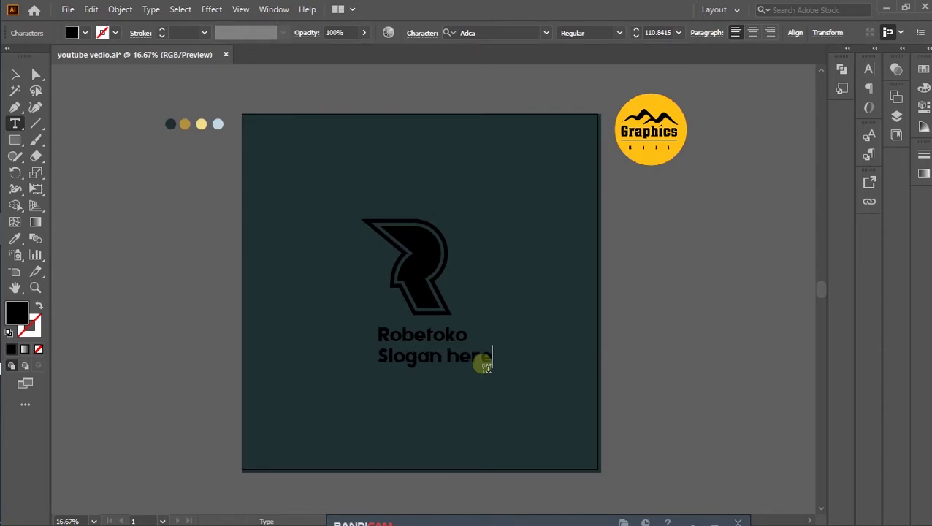
pyautogui.click(14, 74)
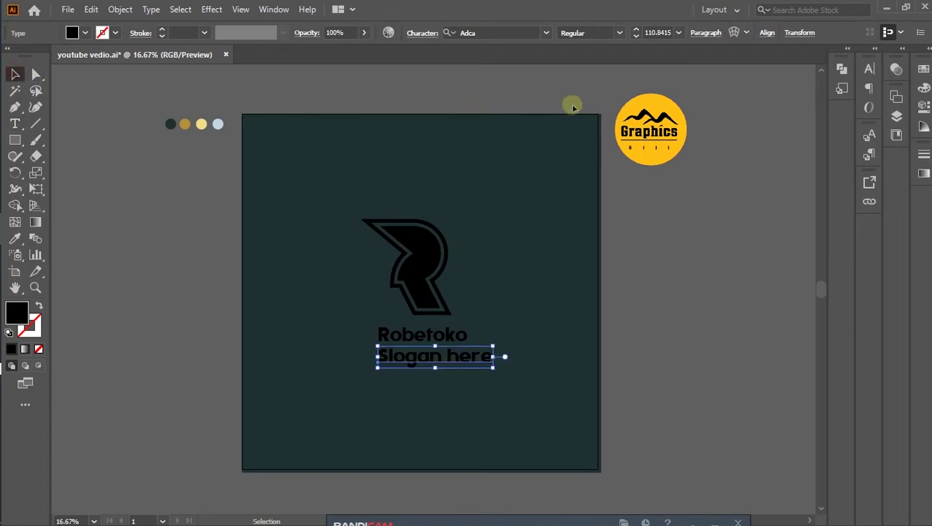
pyautogui.click(545, 34)
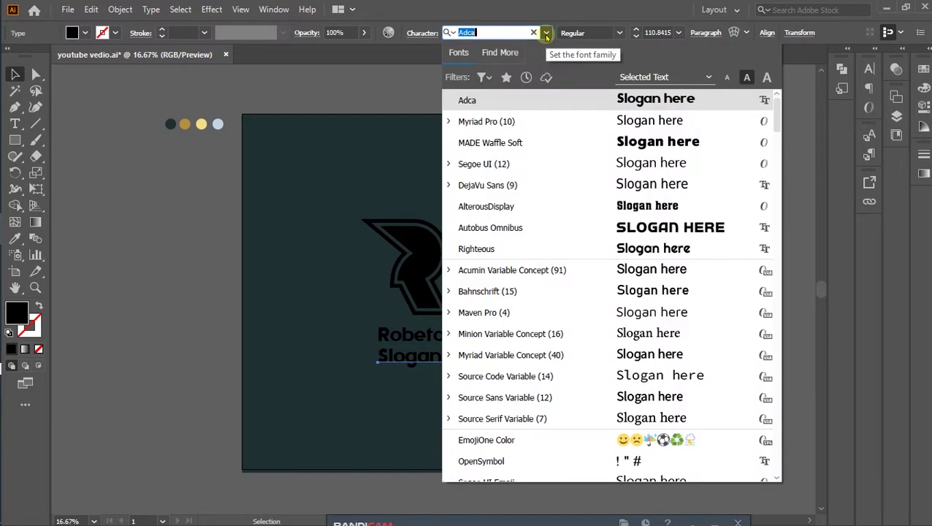
# - Set 'Slogan here' in Myriad Pro at 60 pt and move it just under Robetoko
pyautogui.click(675, 117)
pyautogui.click(545, 395)
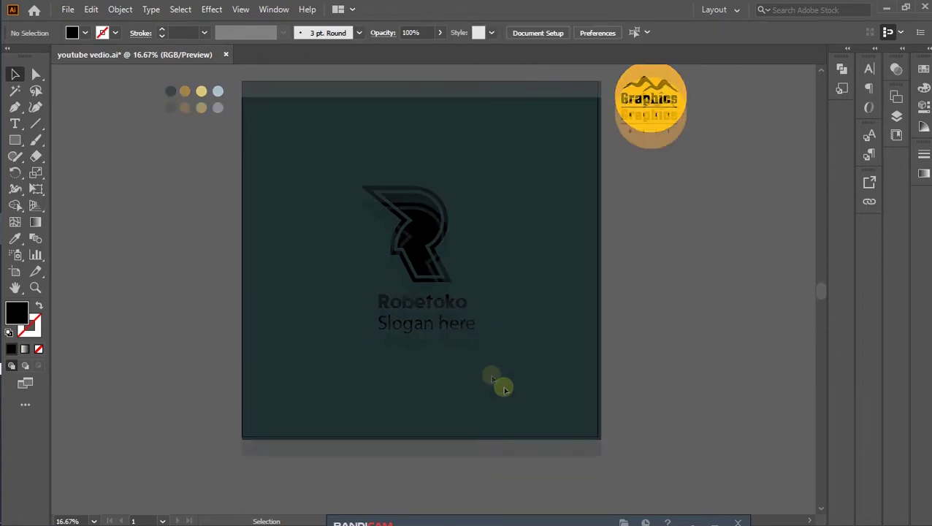
pyautogui.click(471, 363)
pyautogui.click(678, 32)
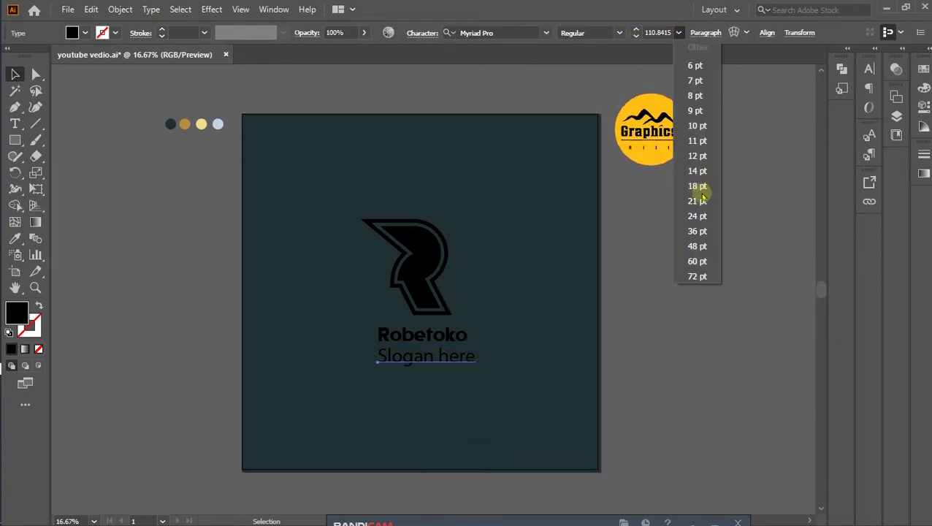
pyautogui.click(697, 261)
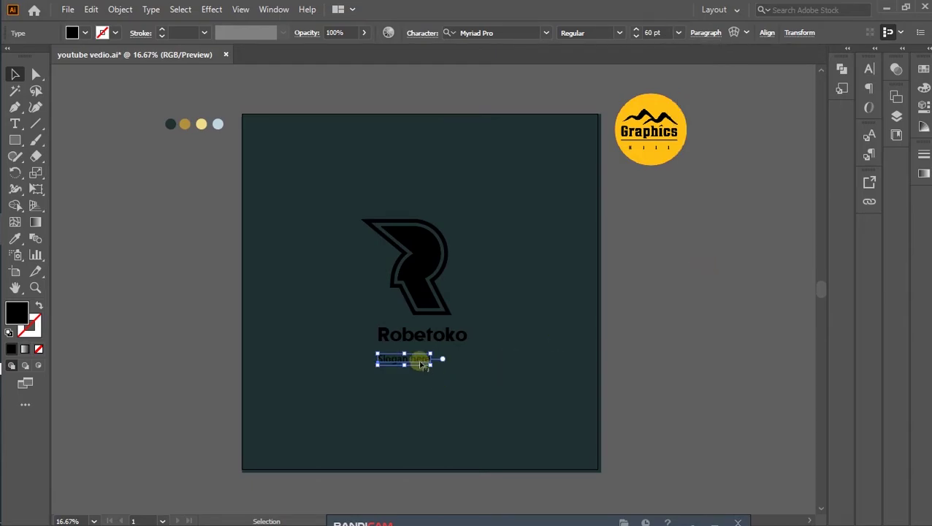
pyautogui.moveTo(422, 364); pyautogui.dragTo(436, 355)
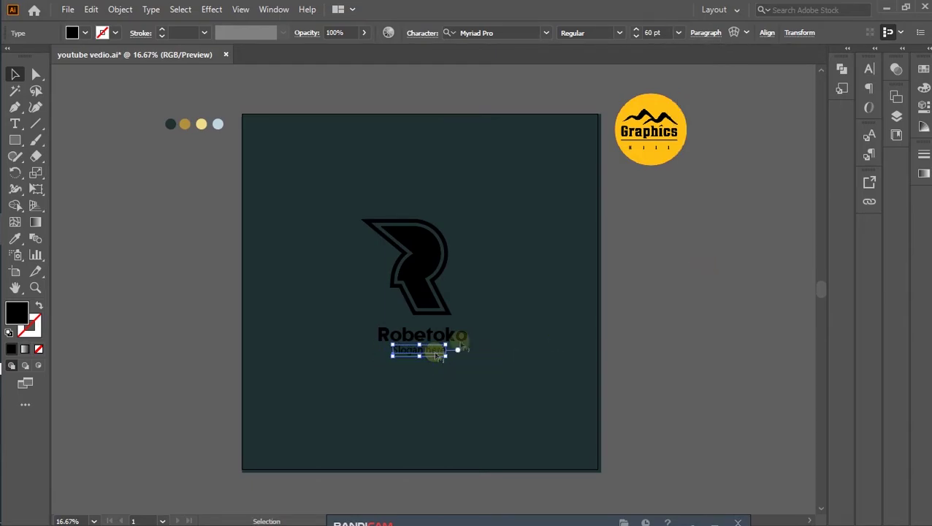
pyautogui.click(866, 69)
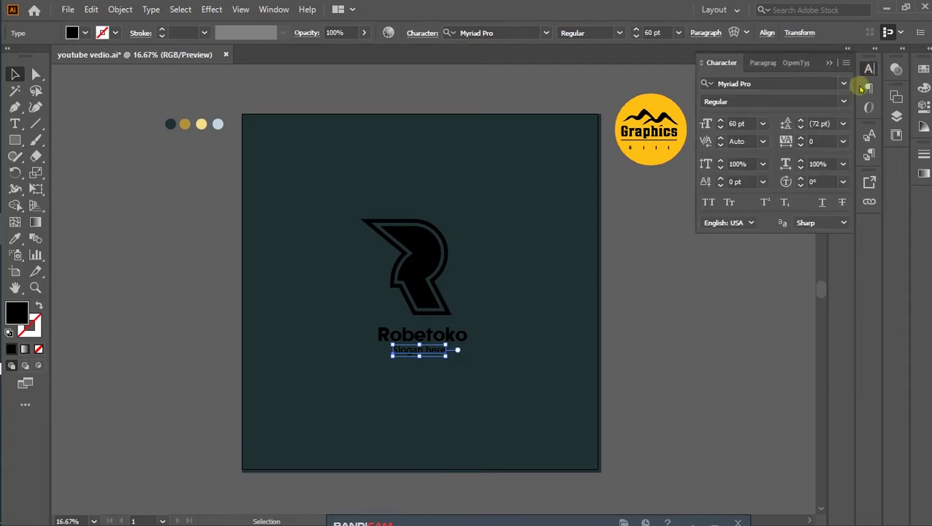
# - Give the slogan a tracking of 400 and shift it left to line up under Robetoko
pyautogui.click(813, 140)
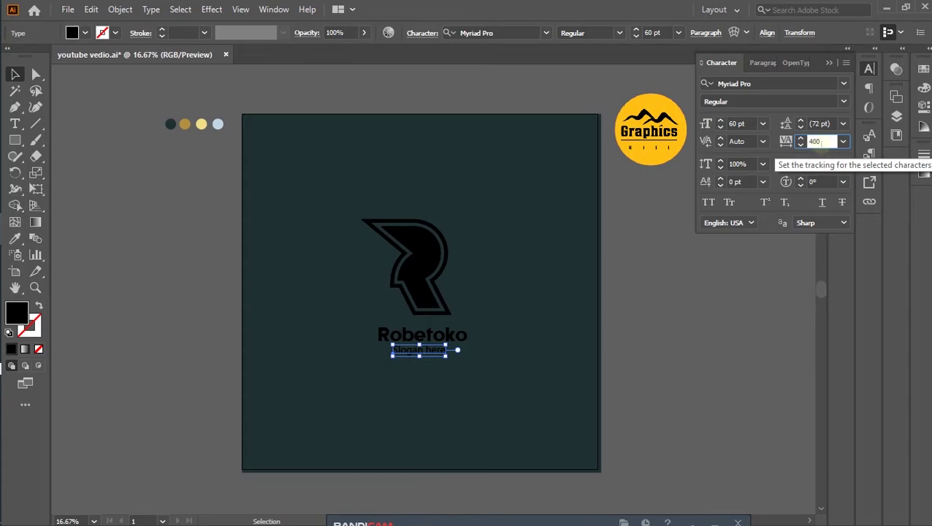
pyautogui.click(434, 353)
pyautogui.click(451, 385)
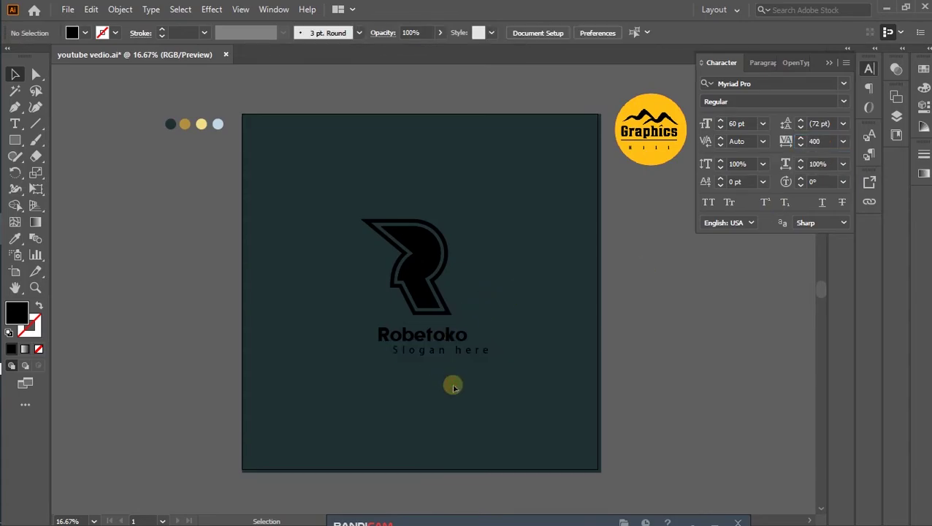
pyautogui.moveTo(475, 357); pyautogui.dragTo(462, 363)
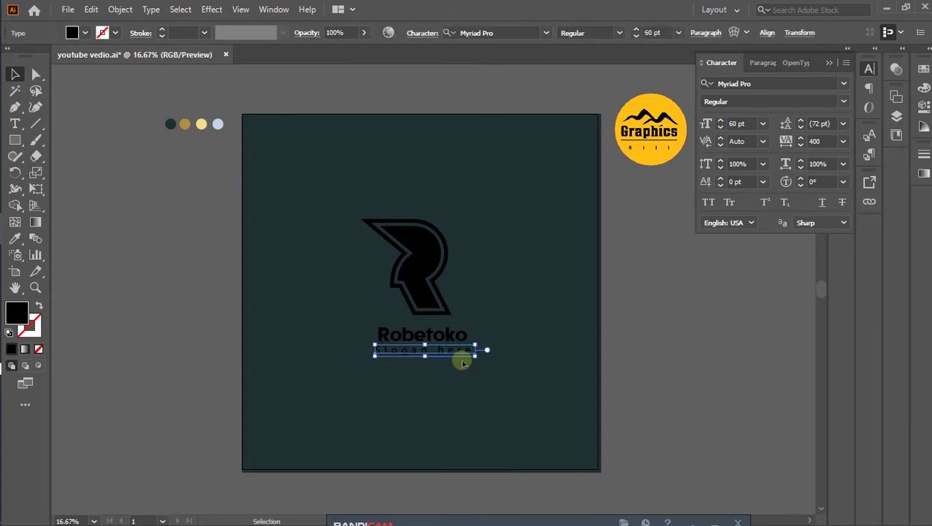
# - Select the Robetoko wordmark together with the slogan line
pyautogui.click(482, 383)
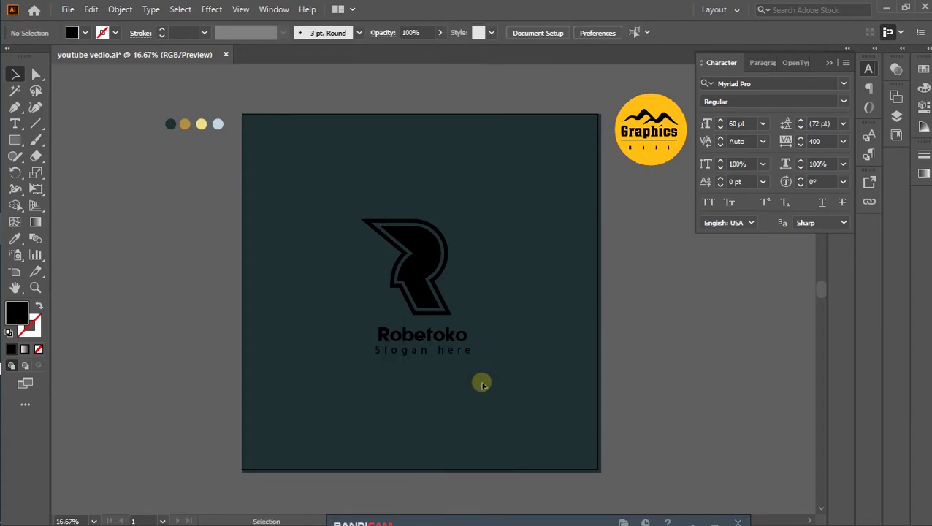
pyautogui.click(461, 340)
pyautogui.keyDown('shift'); pyautogui.click(468, 349); pyautogui.keyUp('shift')
# - Scale up the Robetoko wordmark and slogan, then convert both to outlines
pyautogui.moveTo(469, 349); pyautogui.dragTo(474, 349)
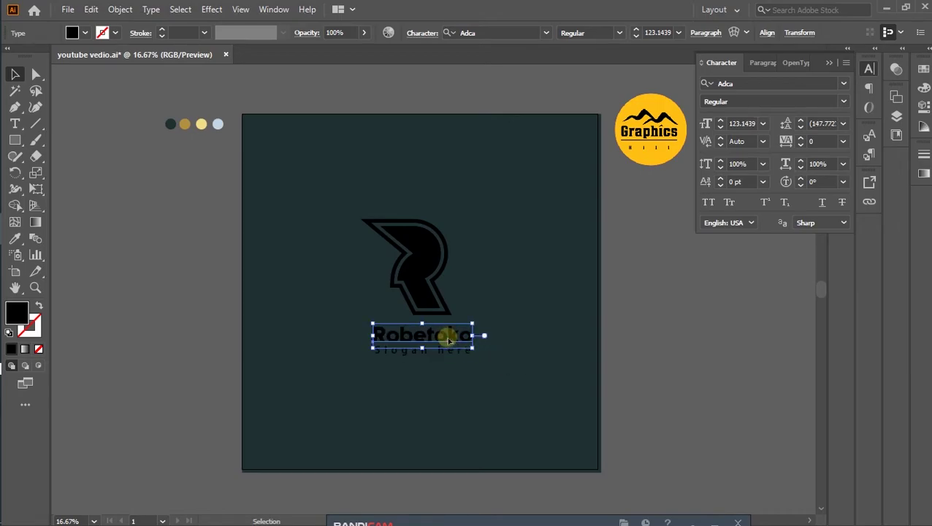
pyautogui.click(483, 401)
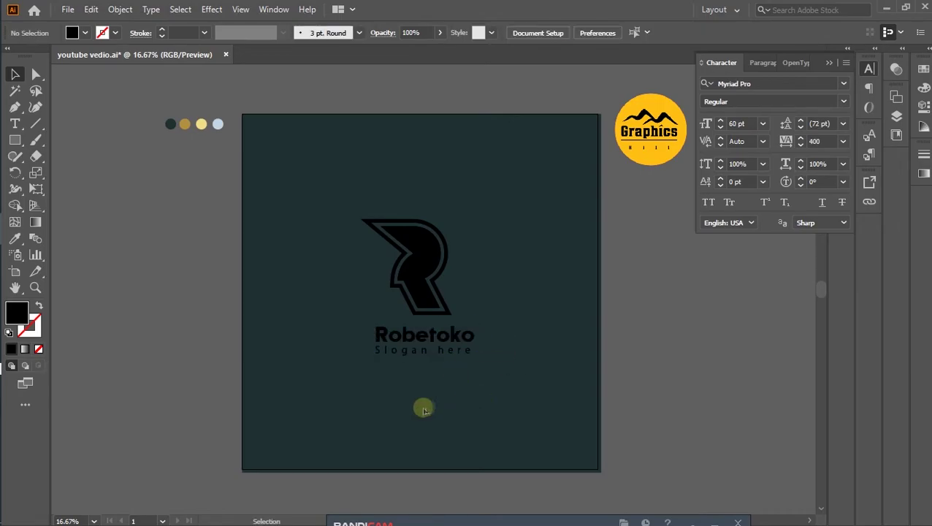
pyautogui.moveTo(418, 394); pyautogui.dragTo(532, 320)
pyautogui.rightClick(453, 339)
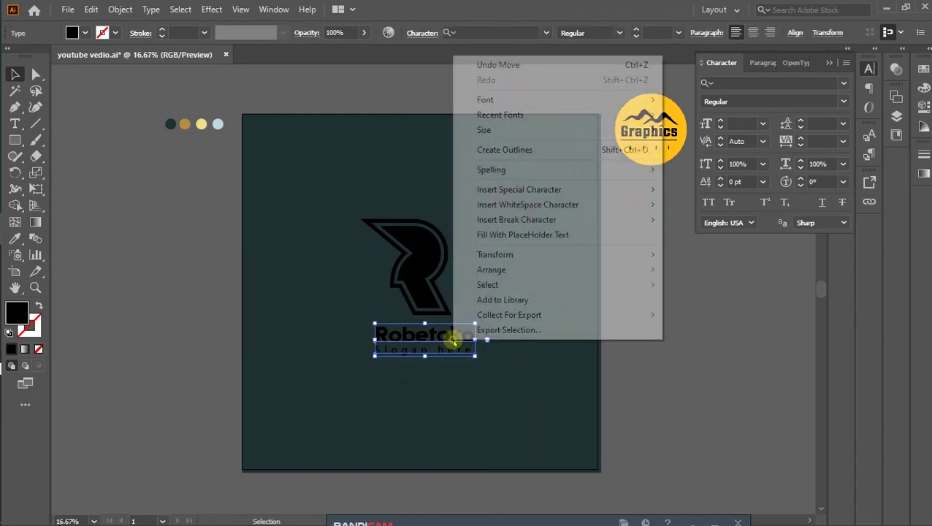
pyautogui.click(505, 150)
# - Select all the shapes of the R logo and switch to the Gradient tool
pyautogui.click(532, 273)
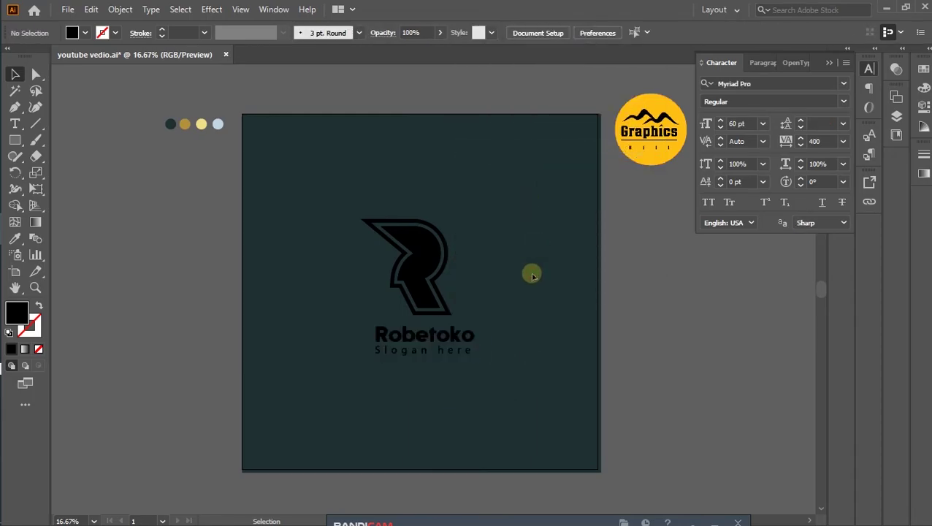
pyautogui.scroll(-1, 523, 325)
pyautogui.scroll(2, 522, 313)
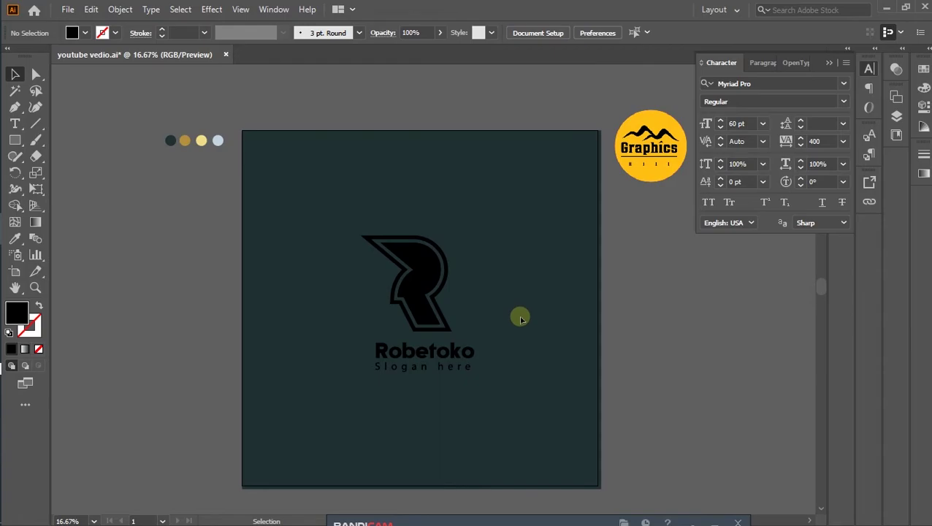
pyautogui.moveTo(340, 202); pyautogui.dragTo(459, 320)
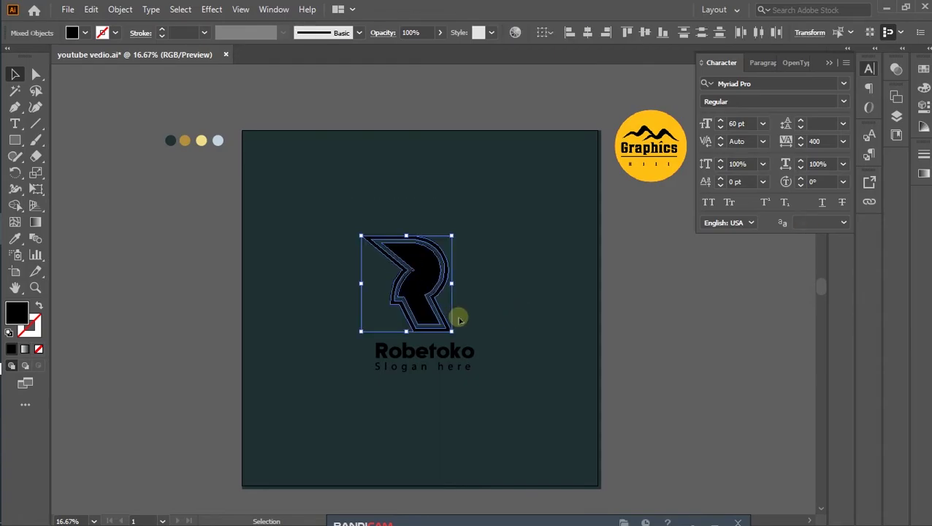
pyautogui.click(35, 222)
pyautogui.click(828, 63)
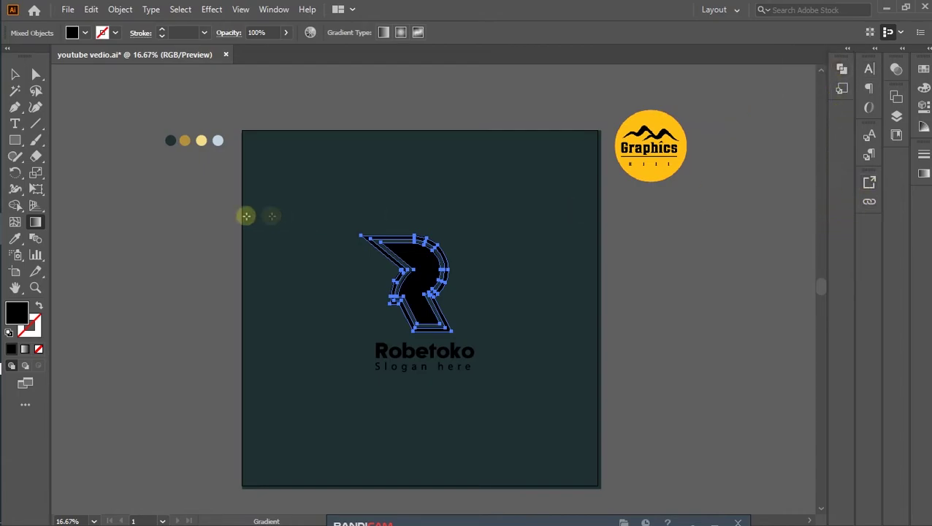
# - Give the R a gradient fill with its left stop sampled from the dark gold swatch
pyautogui.click(36, 222)
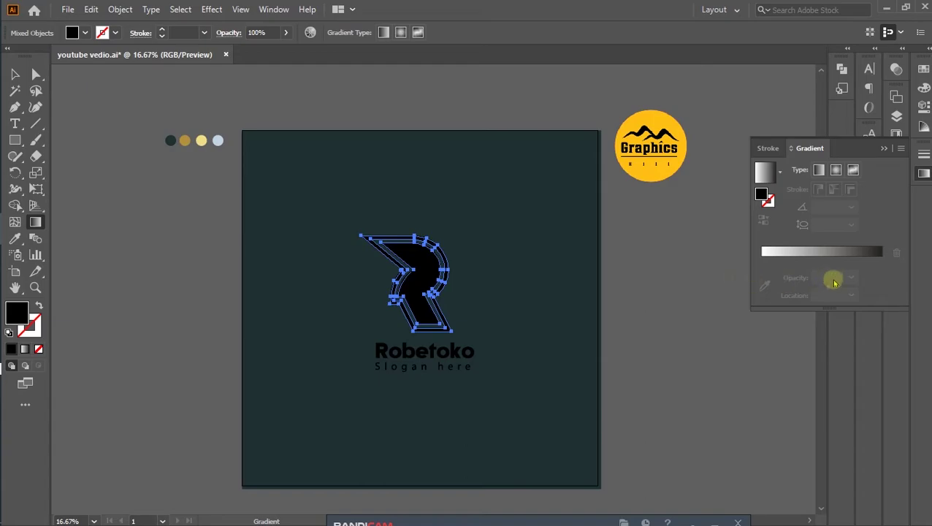
pyautogui.click(793, 254)
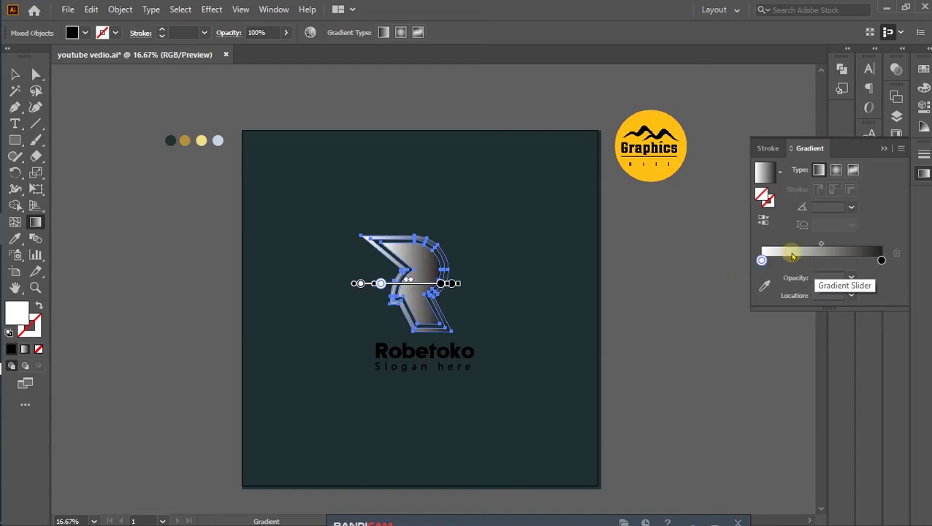
pyautogui.click(767, 288)
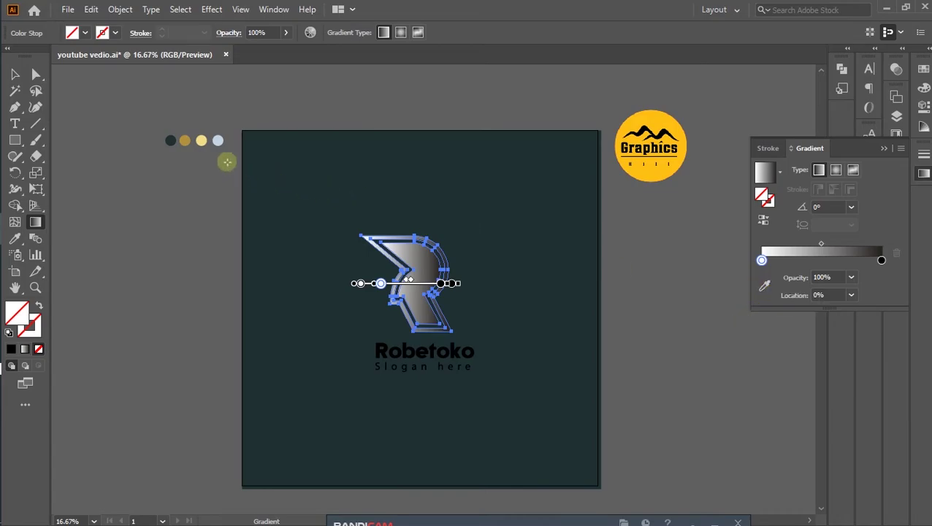
pyautogui.click(763, 287)
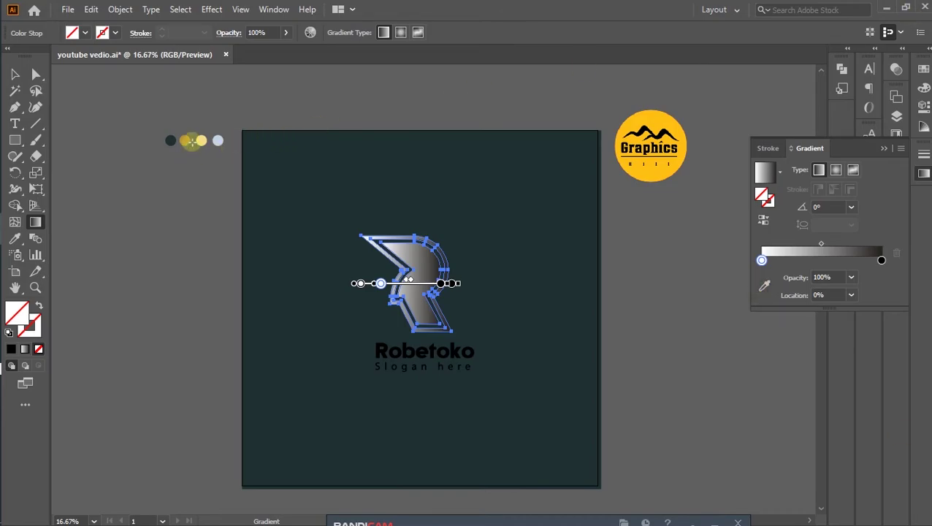
pyautogui.click(763, 285)
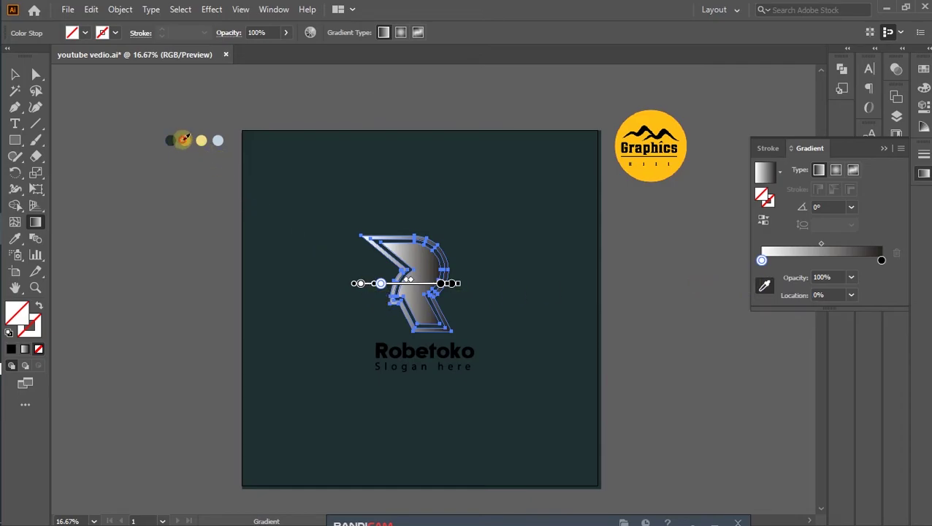
pyautogui.click(184, 140)
# - Set the gradient's right stop to the pale yellow swatch and deselect to check it
pyautogui.doubleClick(882, 260)
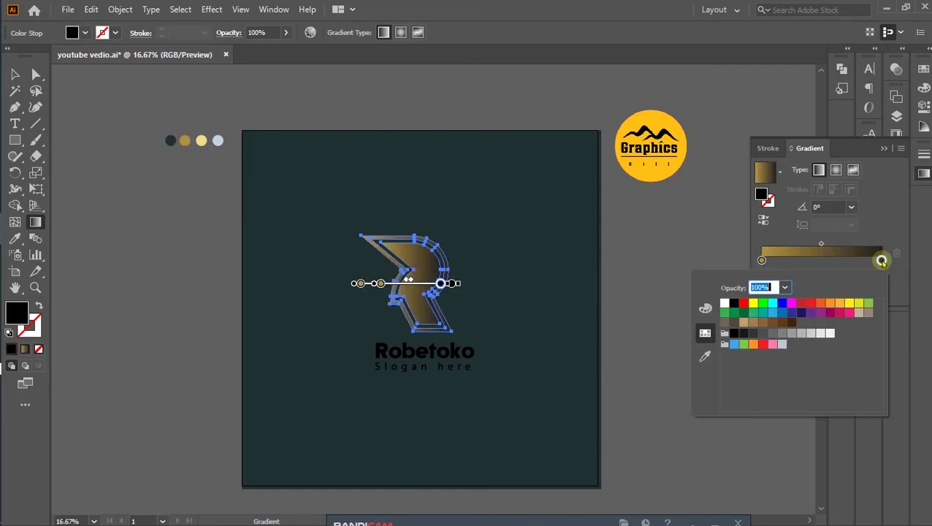
pyautogui.click(706, 355)
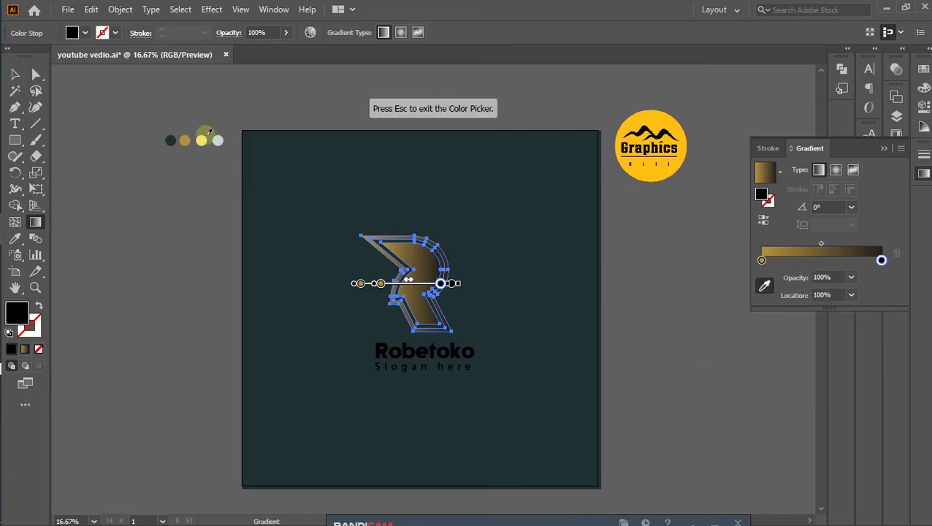
pyautogui.click(201, 139)
pyautogui.click(14, 74)
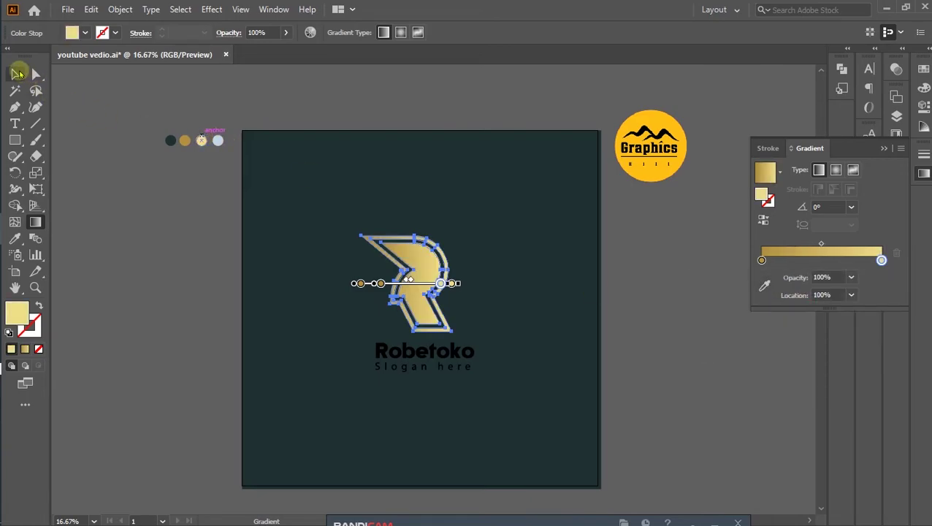
pyautogui.click(104, 111)
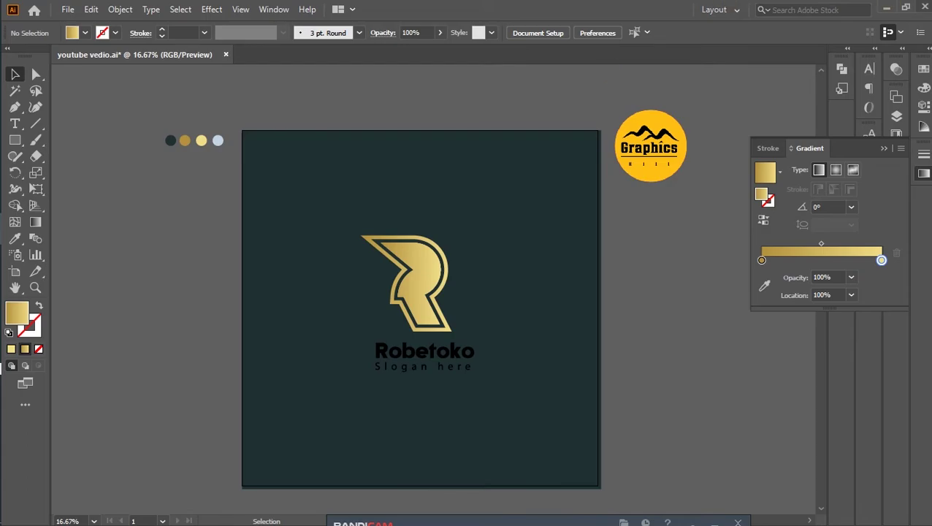
# - Redraw the R mark's gold gradient to run nearly top to bottom at about 83°
pyautogui.moveTo(343, 190); pyautogui.dragTo(497, 333)
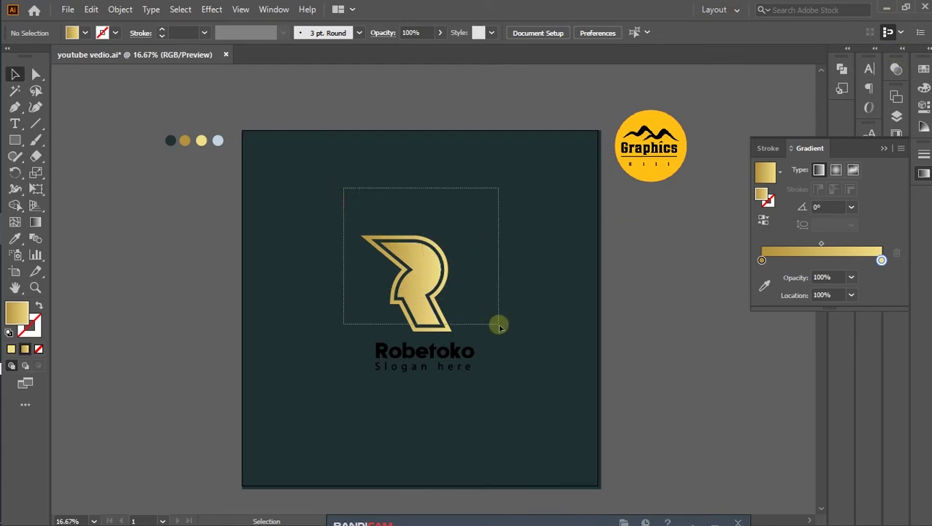
pyautogui.click(617, 330)
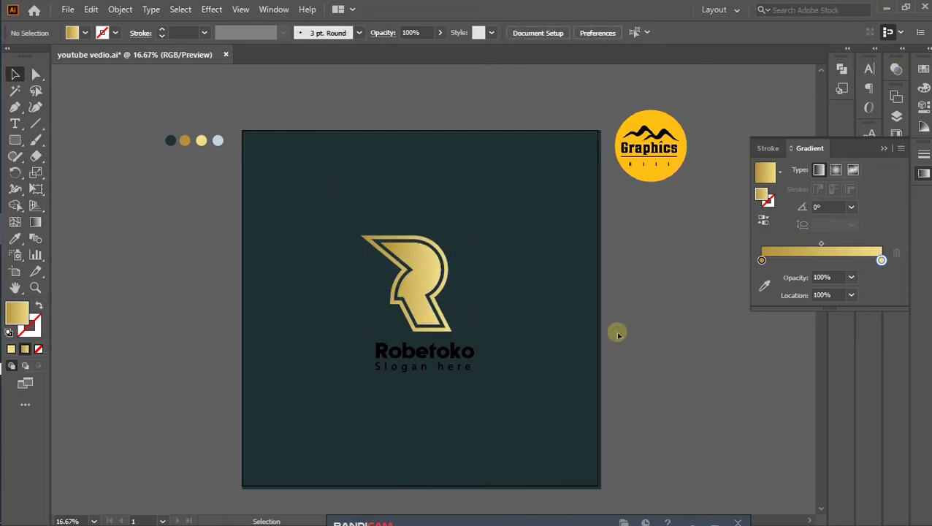
pyautogui.scroll(-1, 617, 330)
pyautogui.moveTo(343, 180); pyautogui.dragTo(467, 257)
pyautogui.click(511, 306)
pyautogui.moveTo(359, 184)
pyautogui.mouseDown()
pyautogui.moveTo(454, 265)
pyautogui.moveTo(461, 301)
pyautogui.mouseUp()
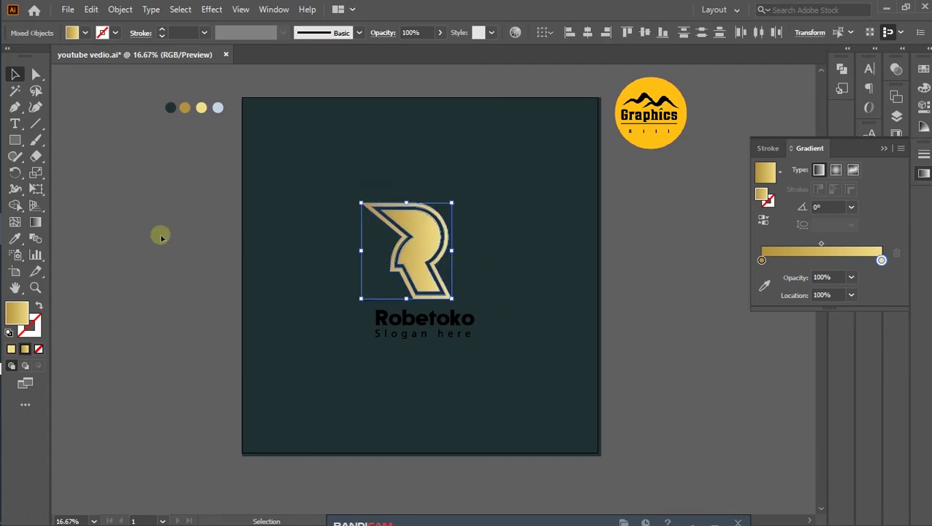
pyautogui.click(38, 222)
pyautogui.moveTo(450, 195)
pyautogui.mouseDown()
pyautogui.moveTo(406, 263)
pyautogui.moveTo(406, 195)
pyautogui.mouseUp()
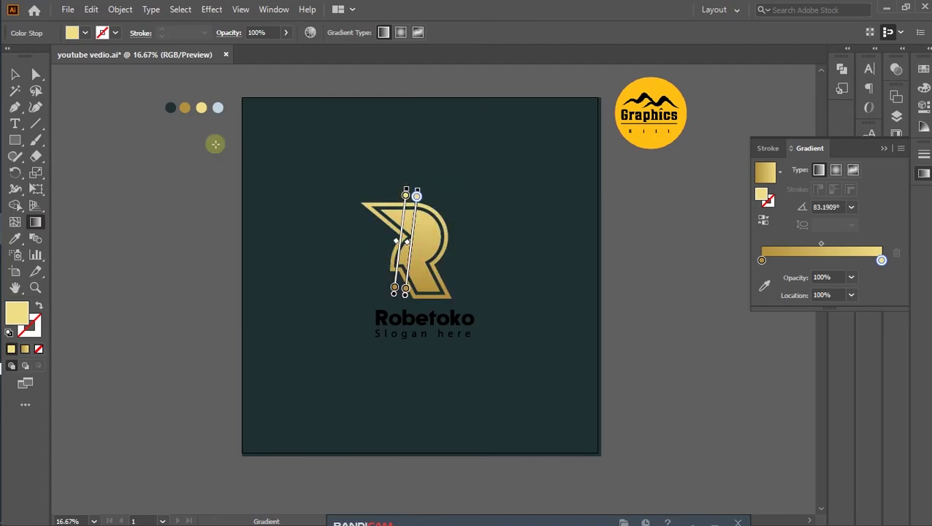
# - Deselect the R mark and select the Robetoko wordmark
pyautogui.click(15, 74)
pyautogui.click(470, 402)
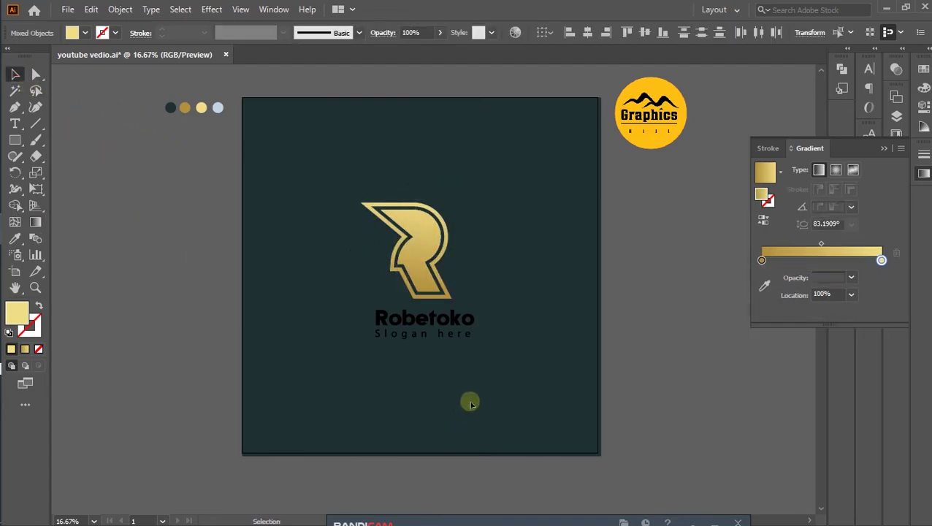
pyautogui.click(445, 320)
pyautogui.click(15, 238)
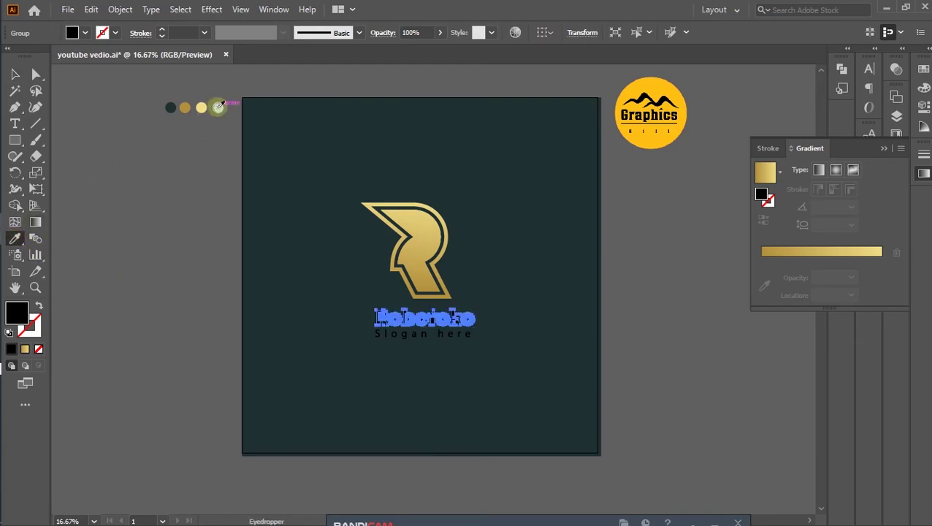
# - Colour the Robetoko wordmark light blue from the sample colour dot
pyautogui.click(218, 108)
pyautogui.click(15, 74)
pyautogui.click(135, 149)
# - Colour the 'Slogan here' tagline dark gold, replacing an initial pale yellow fill
pyautogui.click(398, 349)
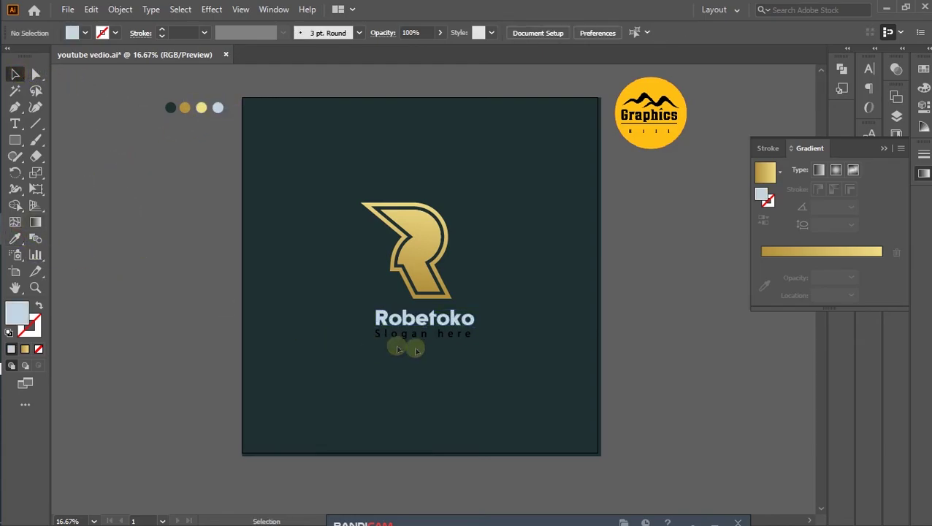
pyautogui.click(14, 238)
pyautogui.click(187, 107)
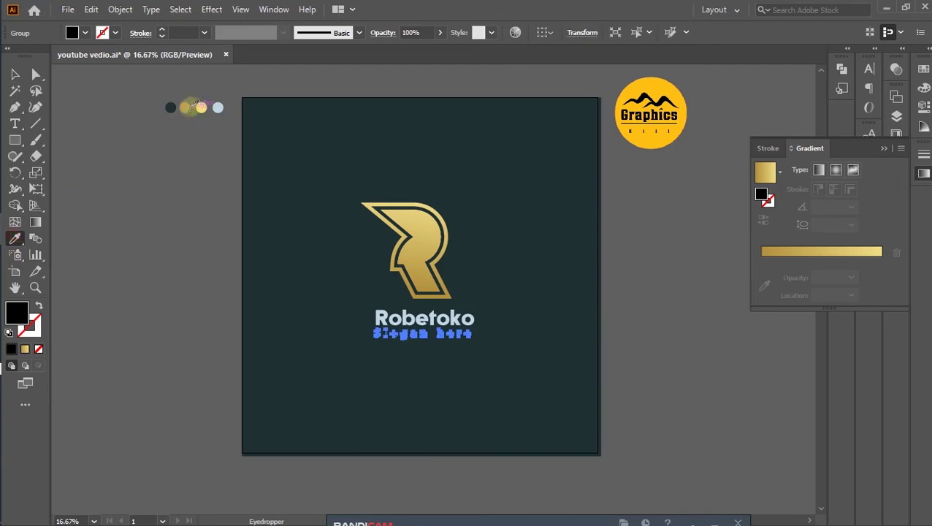
pyautogui.click(205, 109)
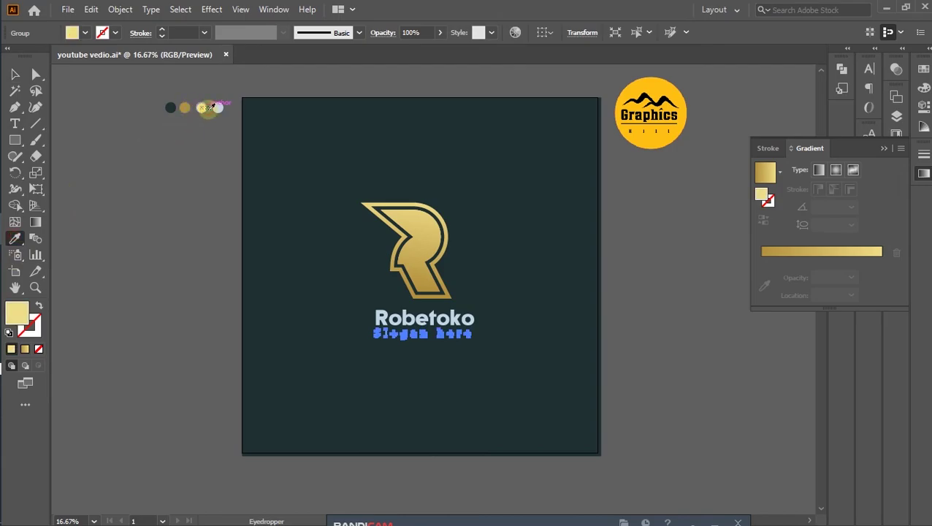
pyautogui.click(15, 74)
pyautogui.click(143, 173)
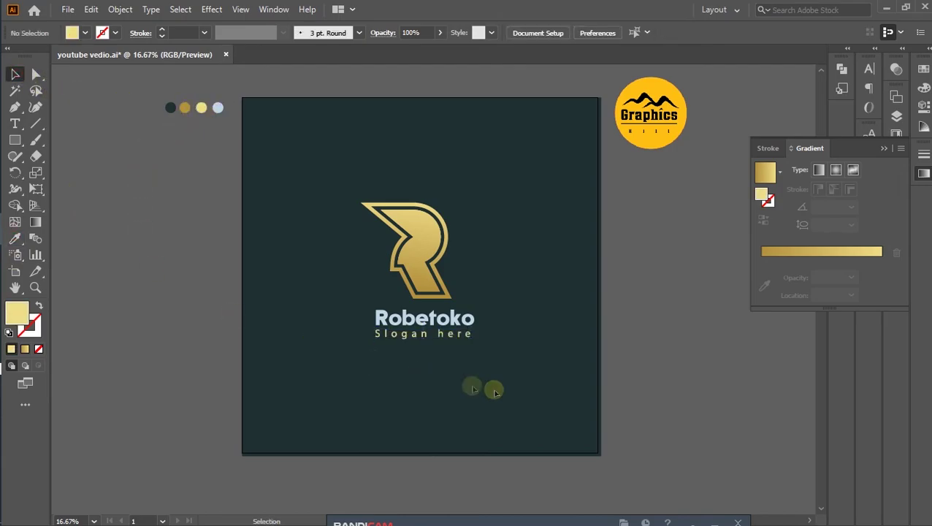
pyautogui.moveTo(468, 346); pyautogui.dragTo(267, 312)
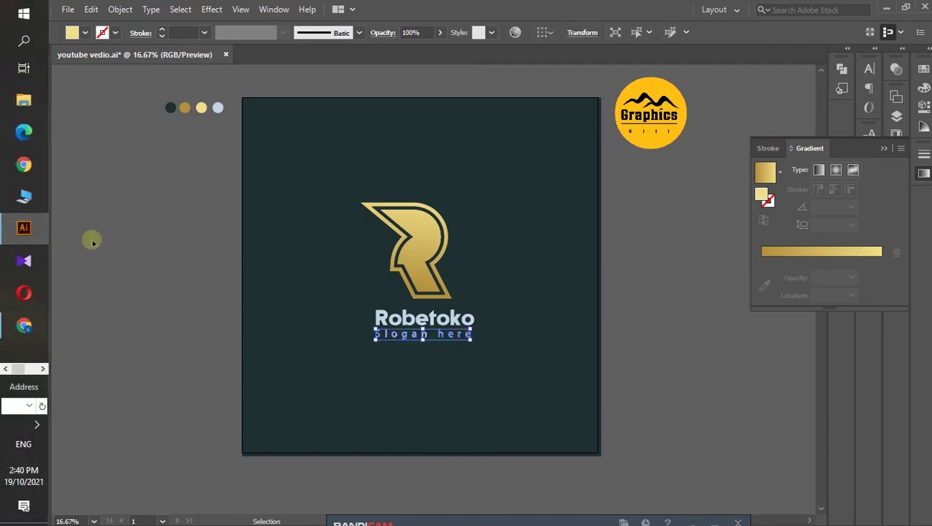
pyautogui.click(14, 239)
pyautogui.click(185, 107)
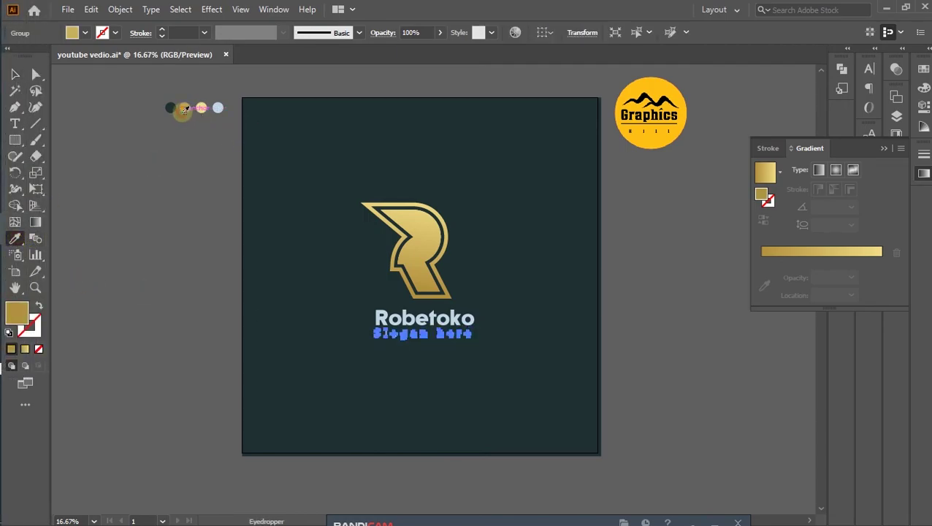
pyautogui.click(14, 74)
pyautogui.click(222, 290)
# - Select the whole logo: the R mark, wordmark and slogan
pyautogui.scroll(-1, 486, 387)
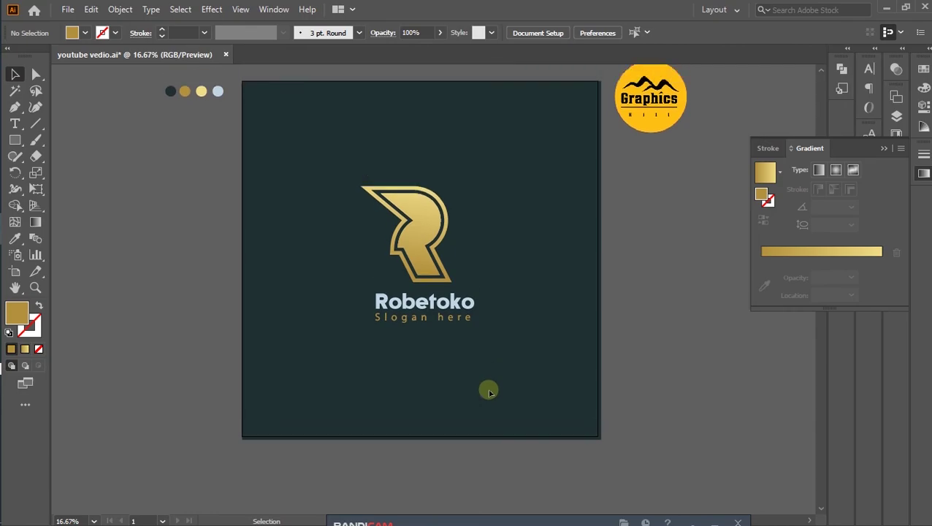
pyautogui.scroll(2, 346, 209)
pyautogui.moveTo(318, 182); pyautogui.dragTo(555, 470)
# - Group the Robetoko wordmark with the slogan, and group the R mark's shapes
pyautogui.click(560, 444)
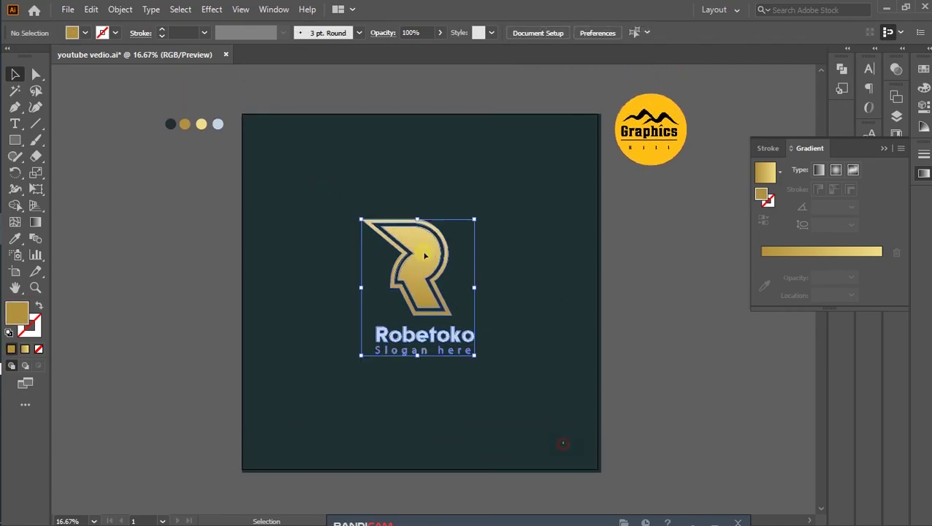
pyautogui.moveTo(295, 330); pyautogui.dragTo(503, 407)
pyautogui.click(120, 10)
pyautogui.click(172, 74)
pyautogui.click(362, 207)
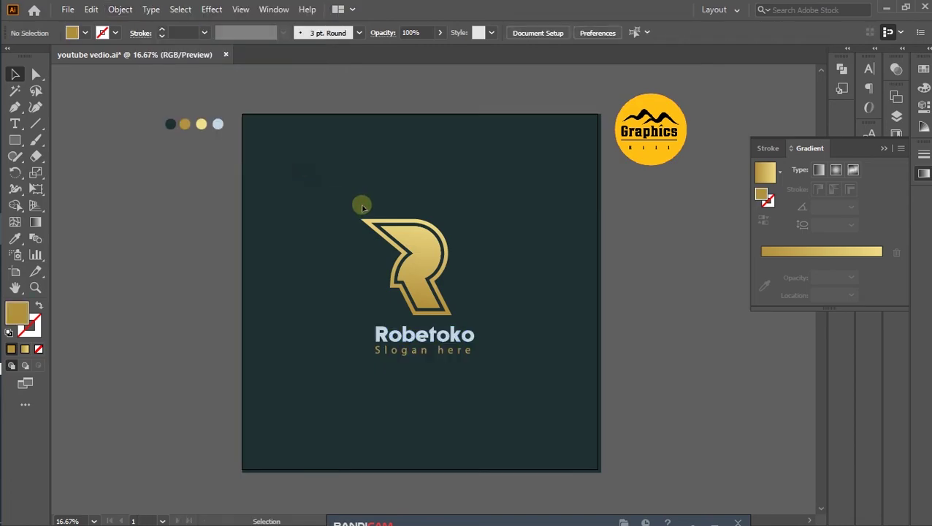
pyautogui.moveTo(364, 186); pyautogui.dragTo(524, 308)
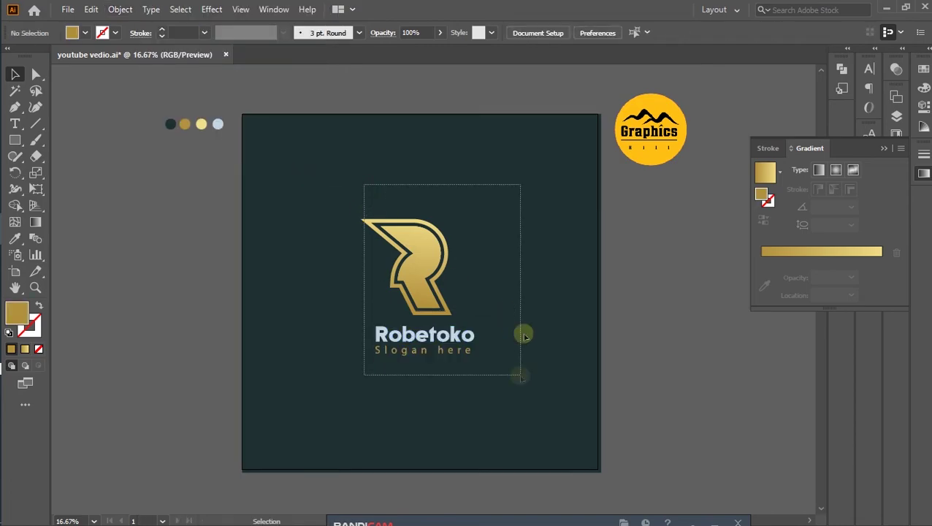
pyautogui.click(115, 9)
pyautogui.click(166, 73)
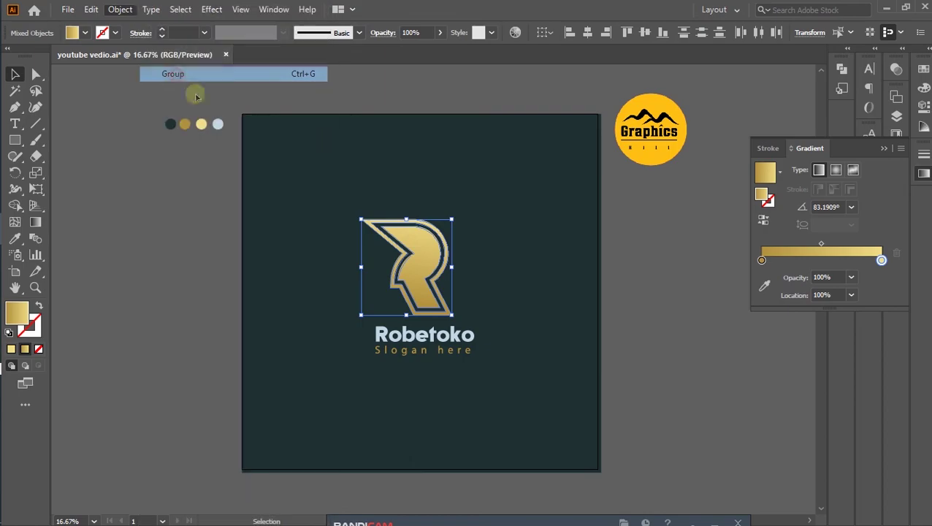
# - Centre the R mark and text horizontally, then enlarge the whole logo slightly
pyautogui.moveTo(380, 175); pyautogui.dragTo(555, 221)
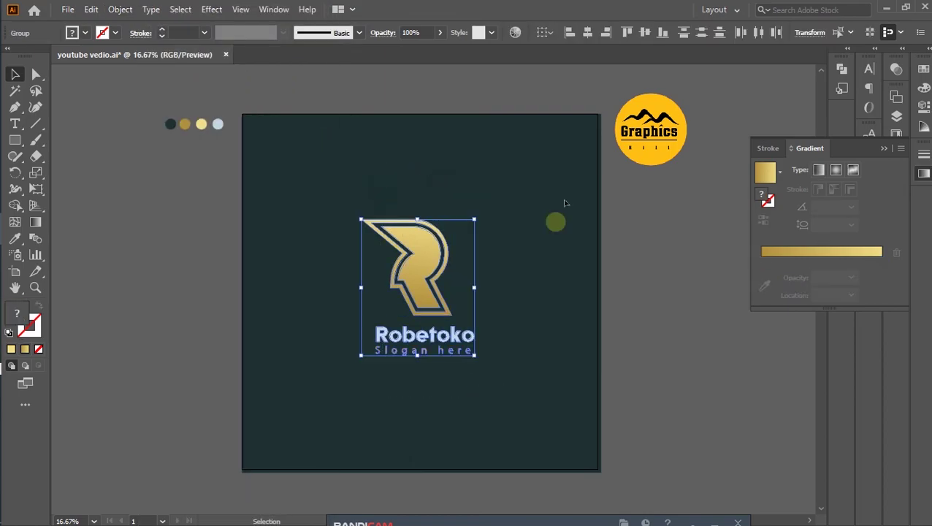
pyautogui.click(587, 32)
pyautogui.click(545, 264)
pyautogui.scroll(-1, 543, 268)
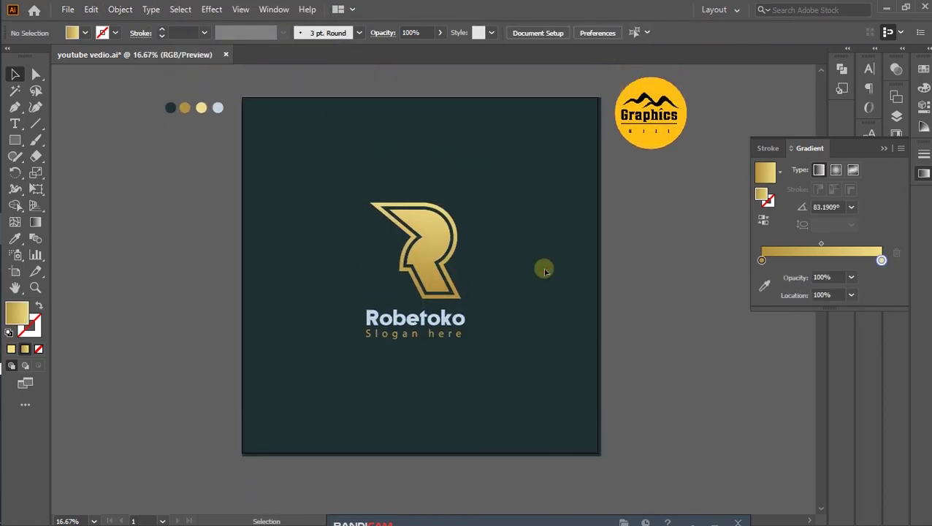
pyautogui.moveTo(306, 171); pyautogui.dragTo(548, 440)
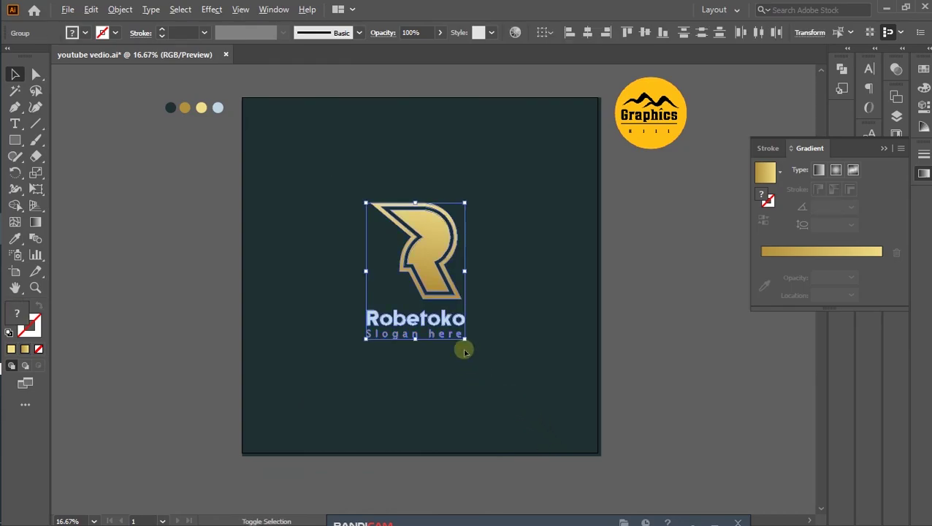
pyautogui.moveTo(463, 337); pyautogui.dragTo(485, 357)
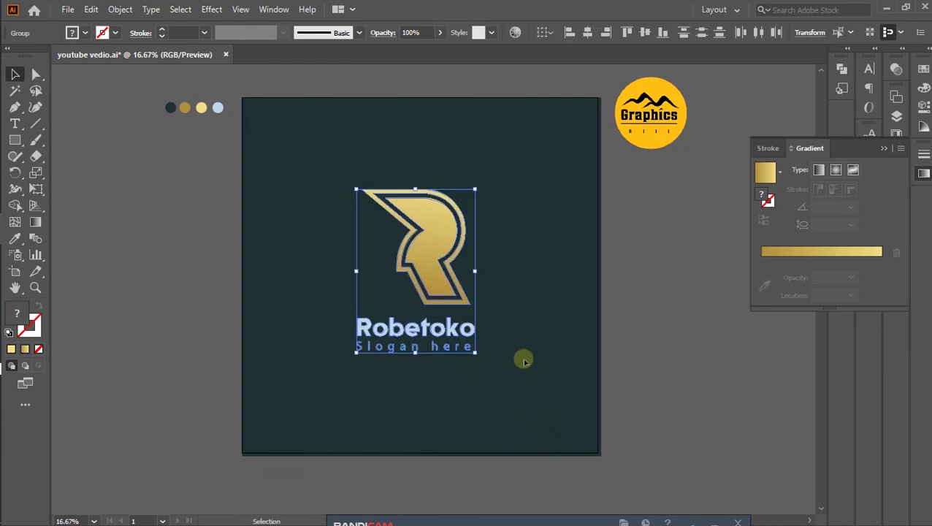